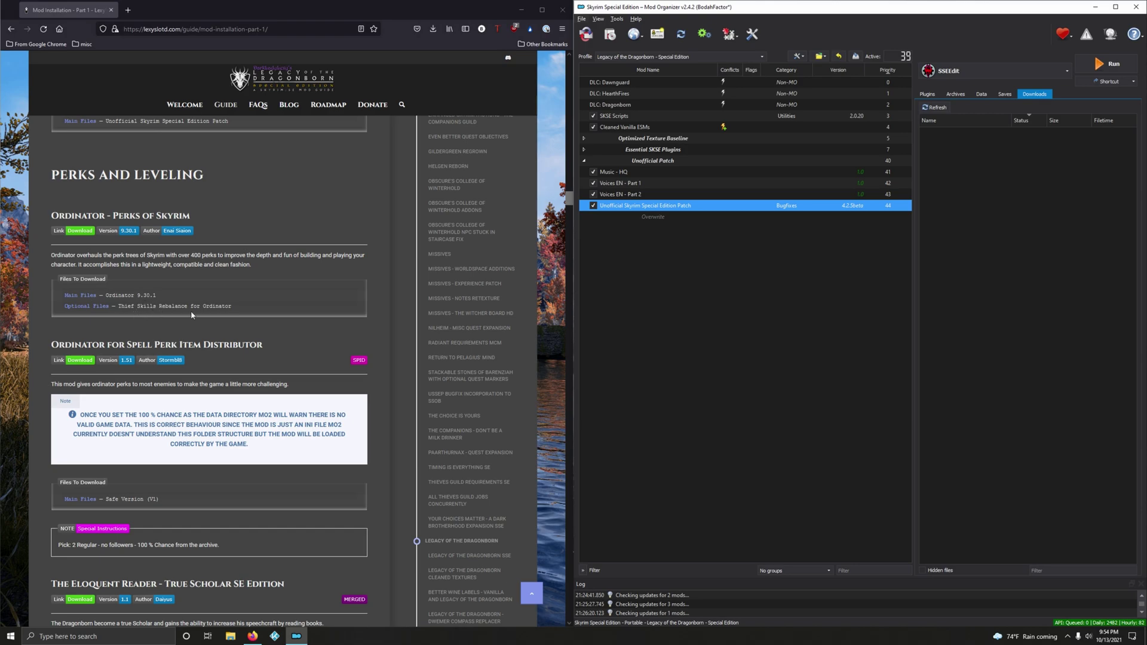
# Open the guide's Ordinator mod page and create a mod list separator named "Perks and Leveling" from the guide's section heading.
pyautogui.click(77, 229)
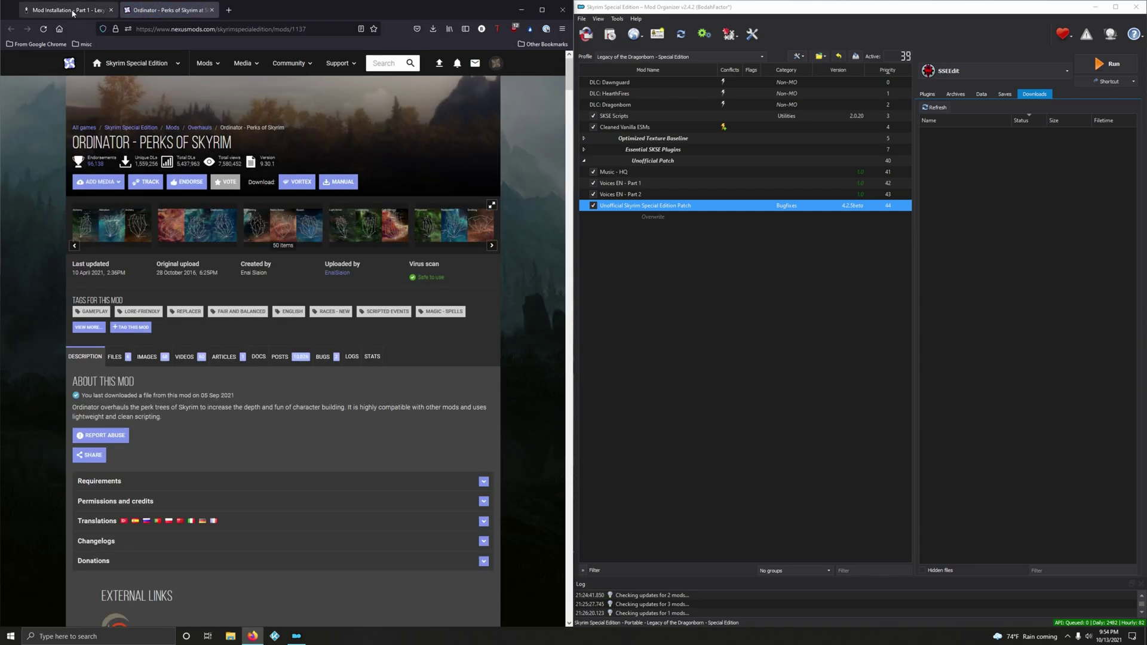
pyautogui.click(57, 10)
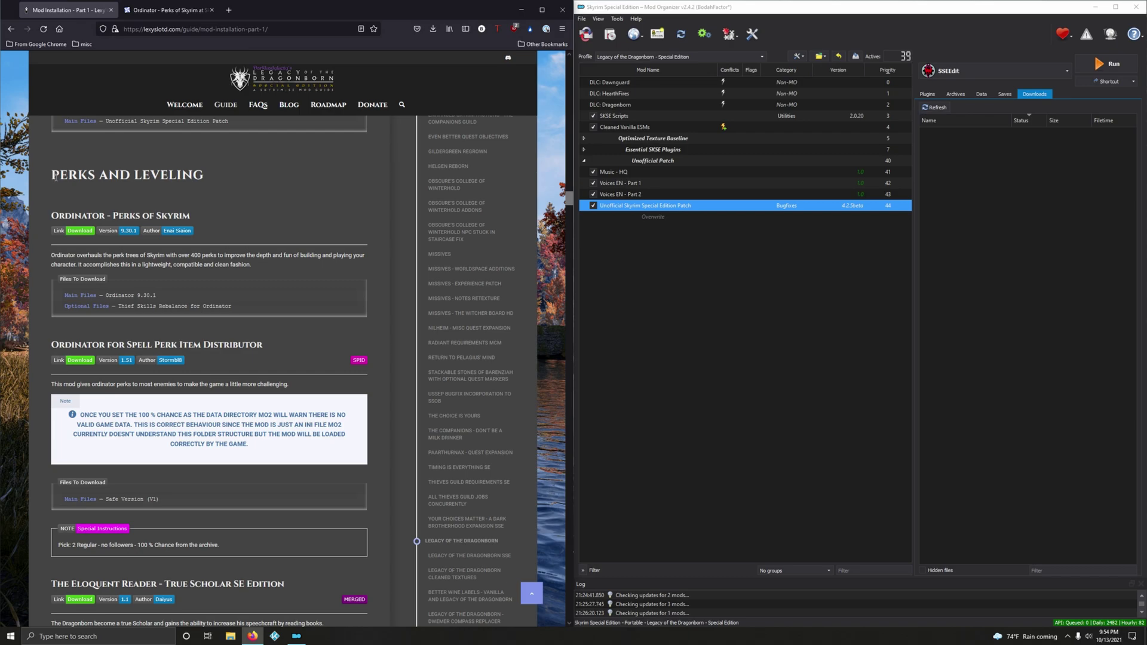
pyautogui.moveTo(52, 175); pyautogui.dragTo(205, 173)
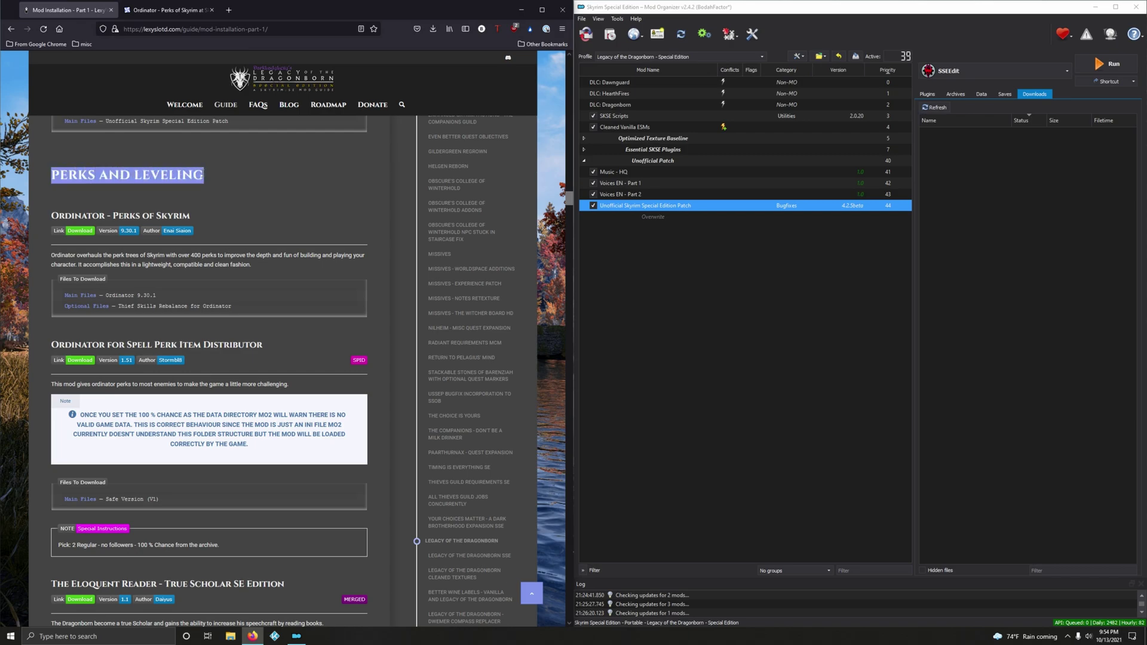
pyautogui.rightClick(201, 172)
pyautogui.click(230, 180)
pyautogui.click(798, 58)
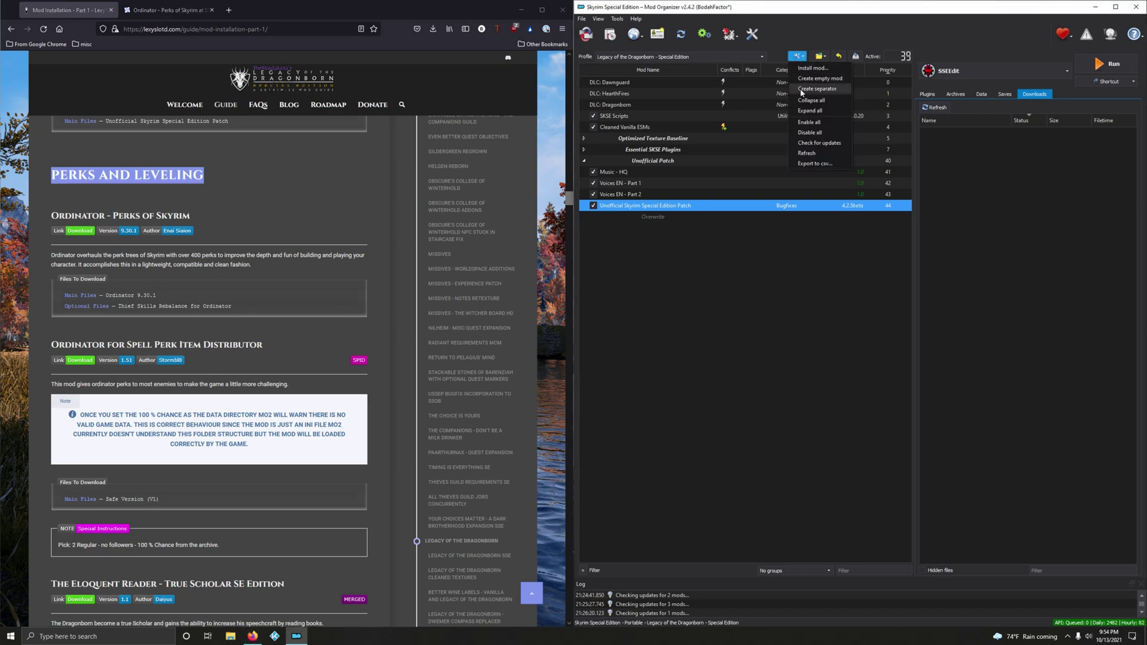
pyautogui.click(816, 88)
pyautogui.rightClick(831, 321)
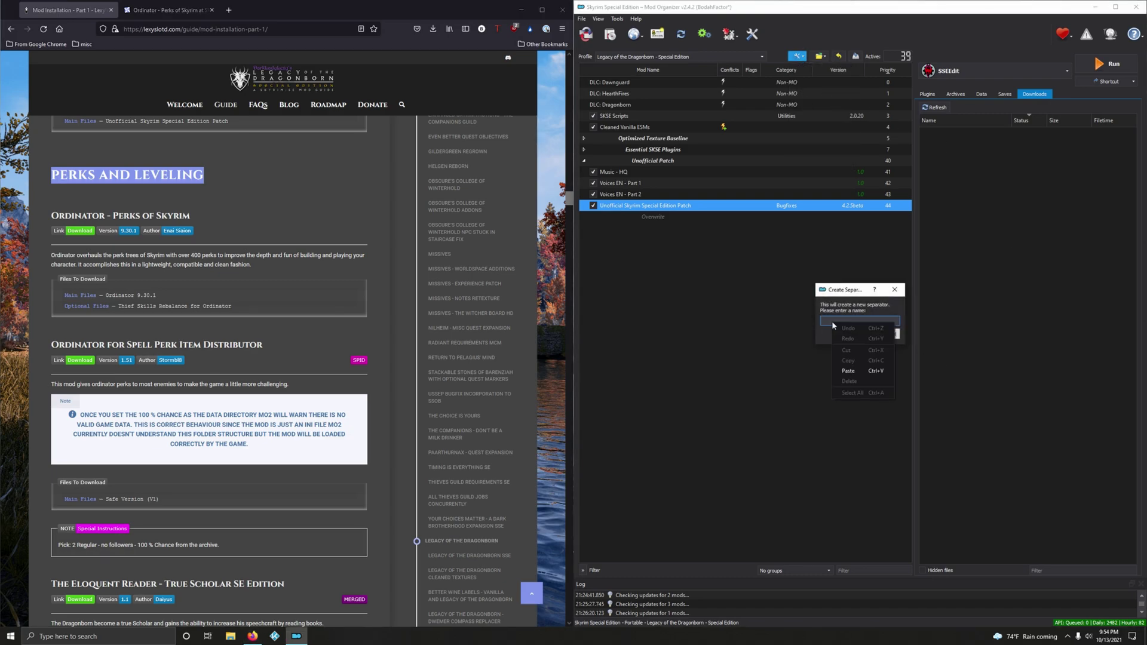
pyautogui.click(848, 370)
pyautogui.click(865, 335)
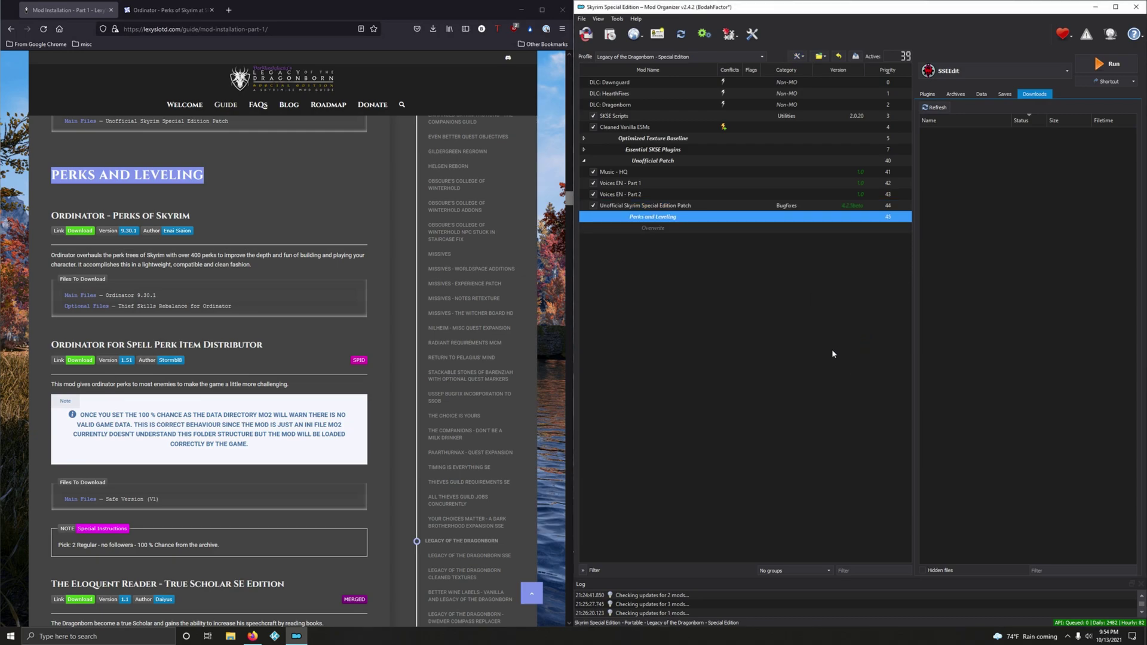
# Download the Ordinator 9.30.1 main file to the mod manager from the Ordinator - Perks of Skyrim page.
pyautogui.click(146, 10)
pyautogui.click(127, 356)
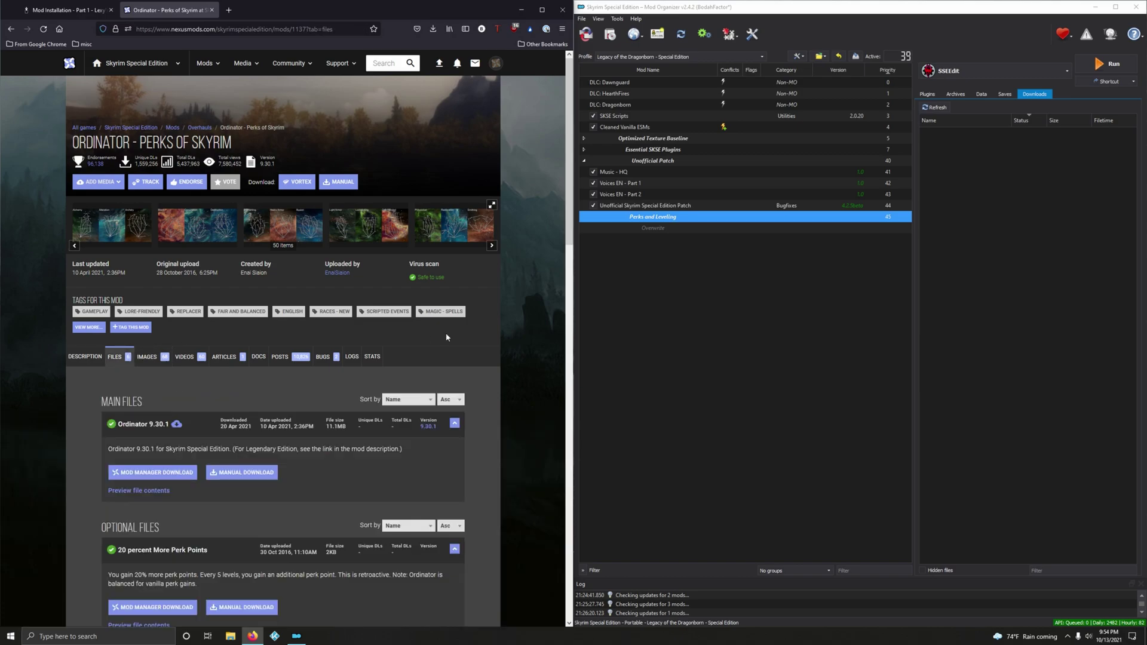
pyautogui.scroll(-2, 446, 337)
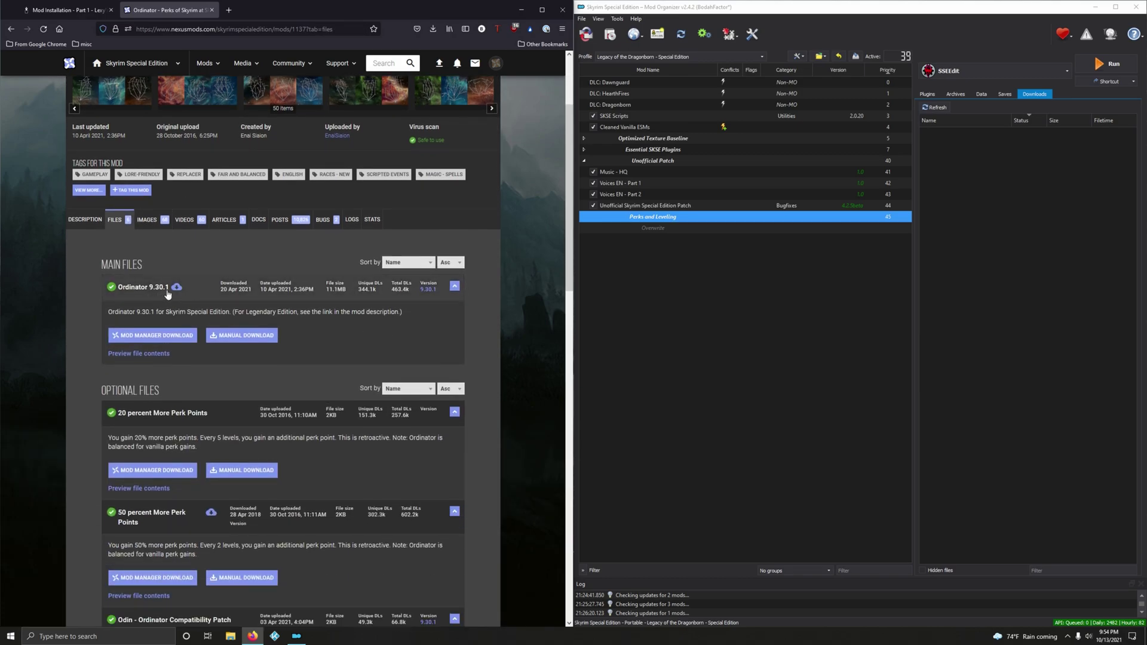
pyautogui.click(154, 335)
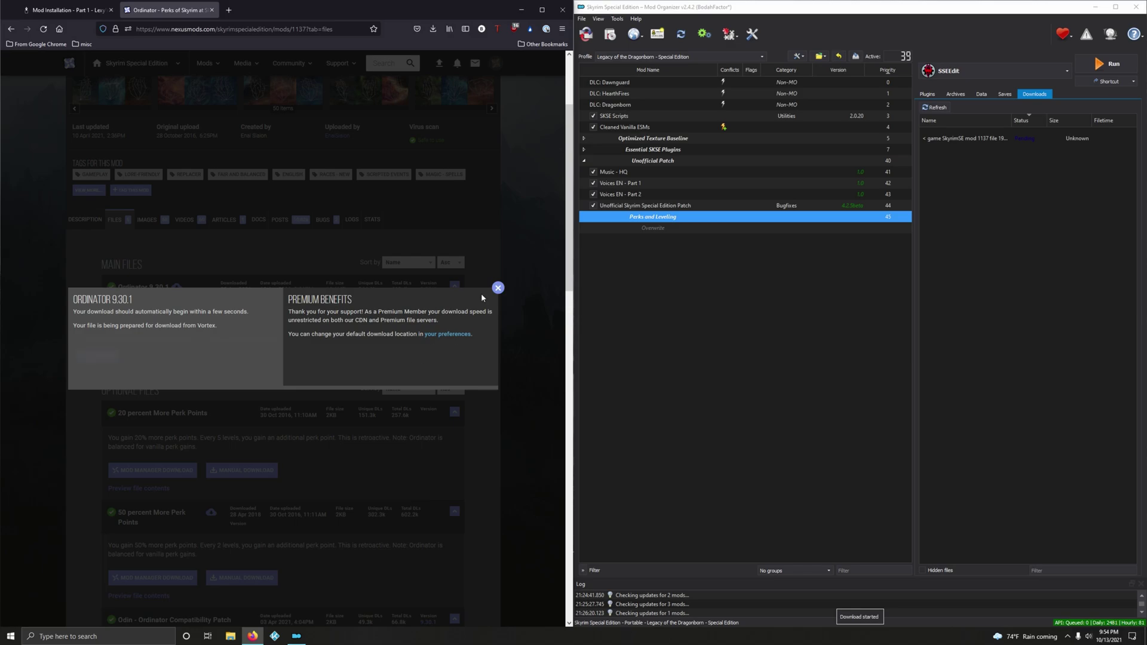
pyautogui.click(497, 287)
# Download the optional file Thief Skills Rebalance for Ordinator to the mod manager and close the mod page.
pyautogui.scroll(-3, 476, 361)
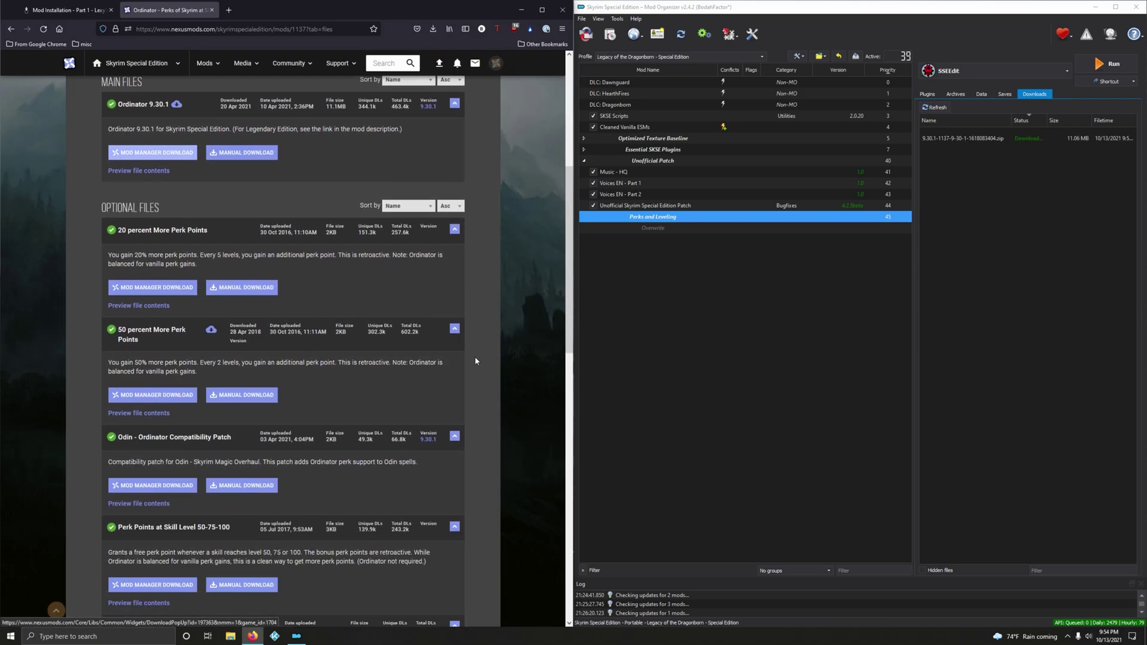
pyautogui.scroll(-5, 476, 361)
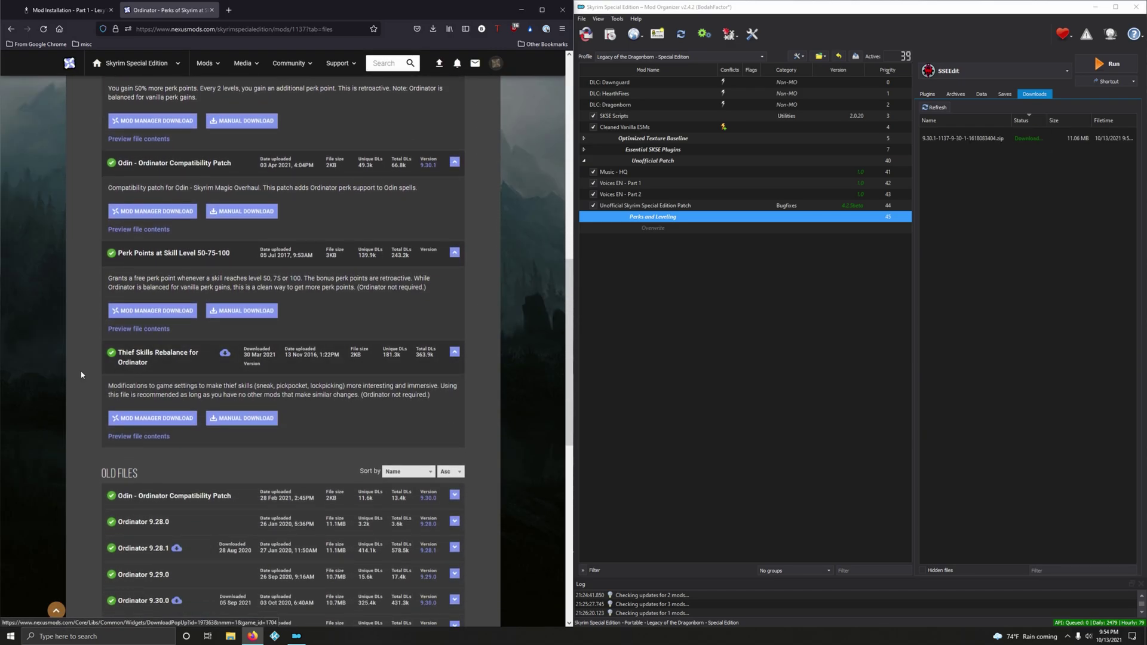
pyautogui.click(175, 419)
pyautogui.click(499, 287)
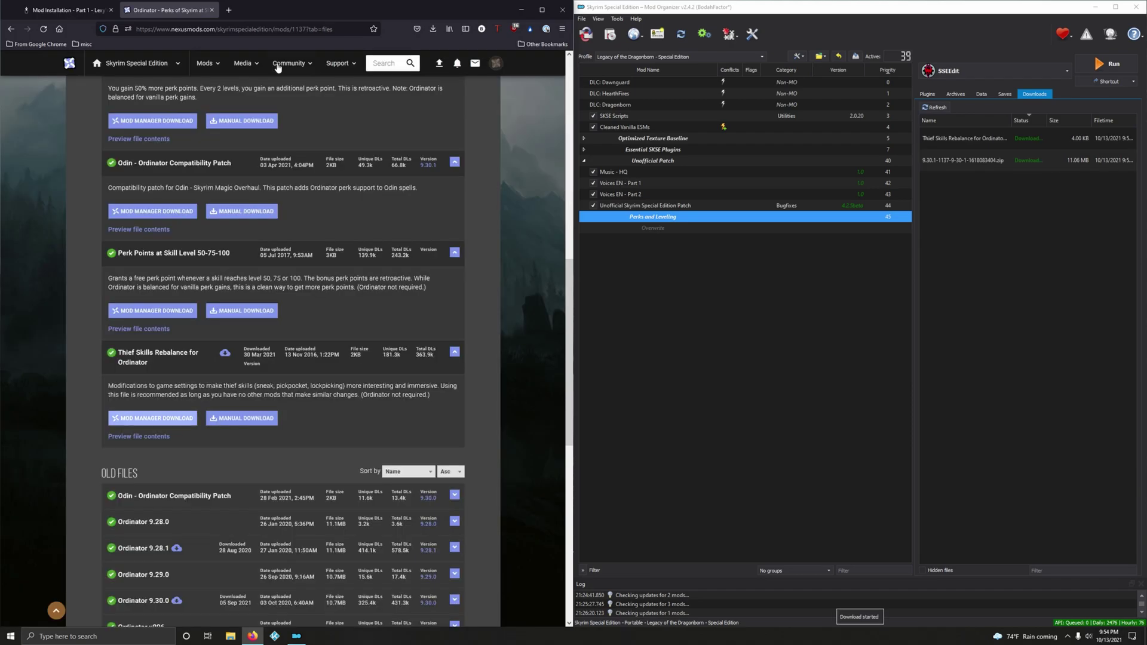
pyautogui.click(212, 10)
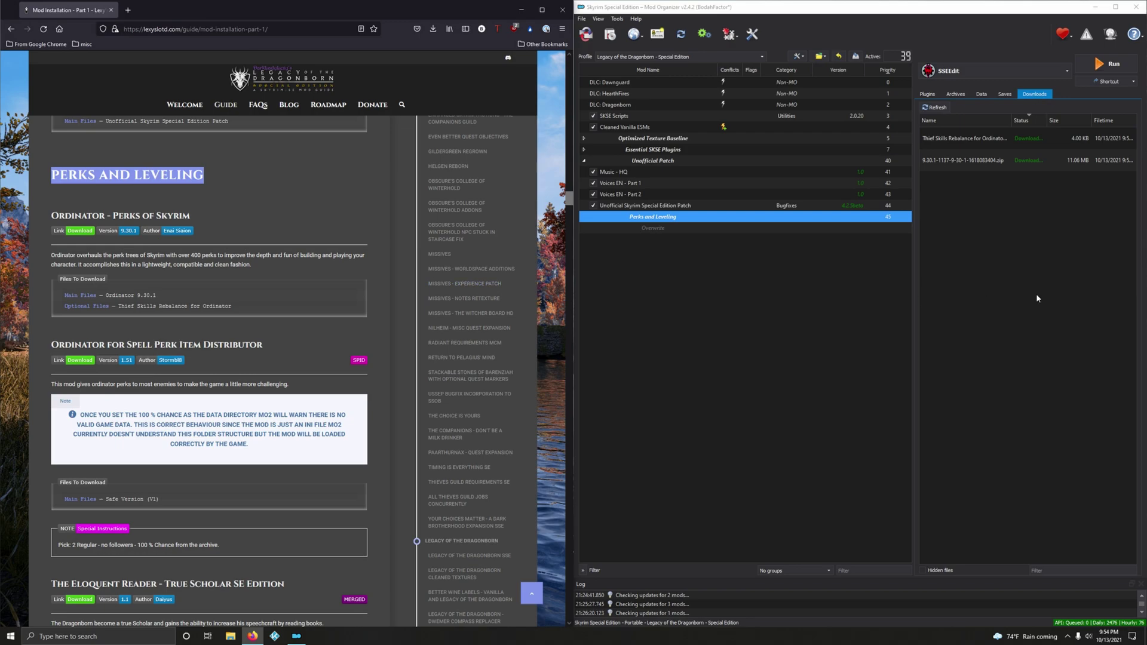
# Install the downloaded 9.30.1 archive as "Ordinator - Perks of Skyrim" without unpacking its BSA.
pyautogui.doubleClick(970, 162)
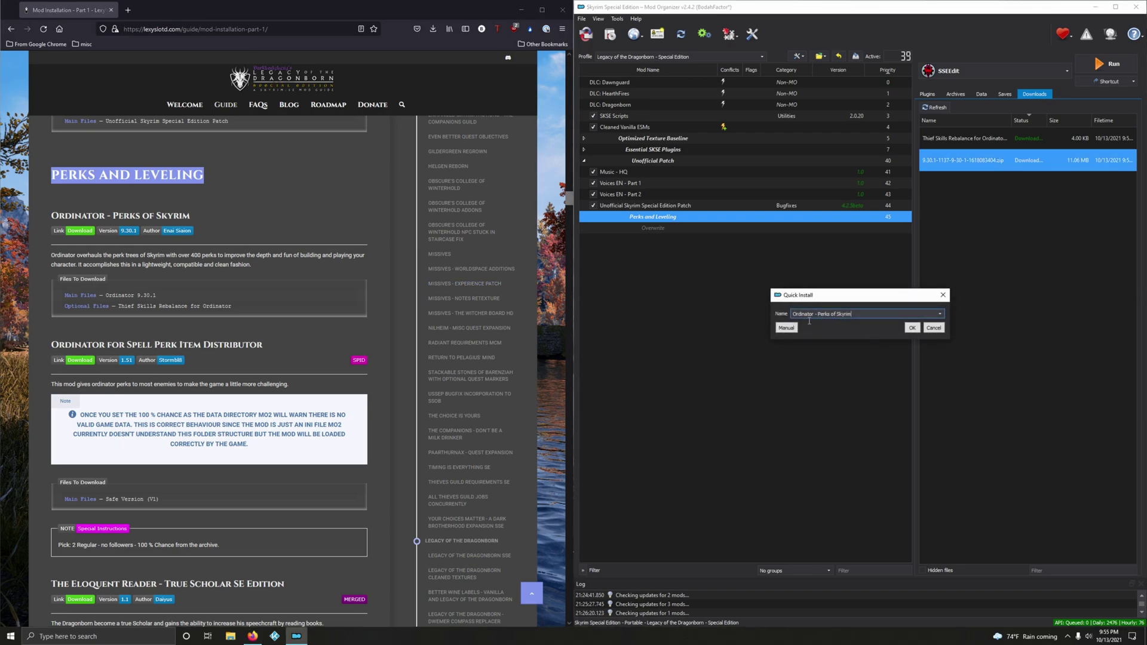
pyautogui.click(909, 328)
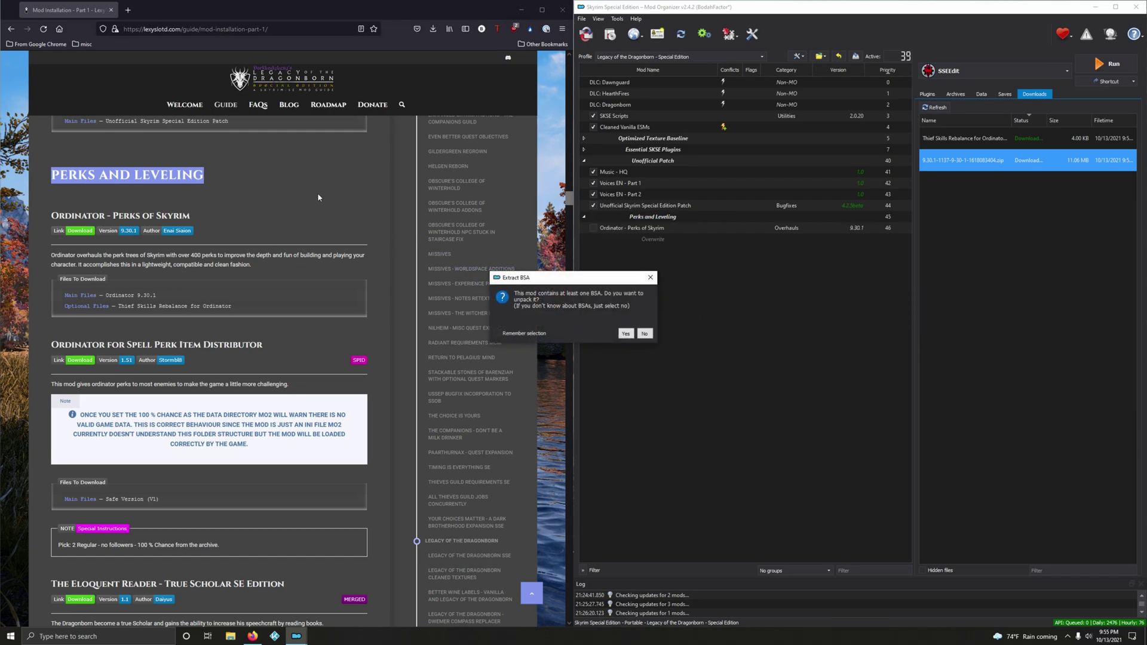
pyautogui.click(644, 334)
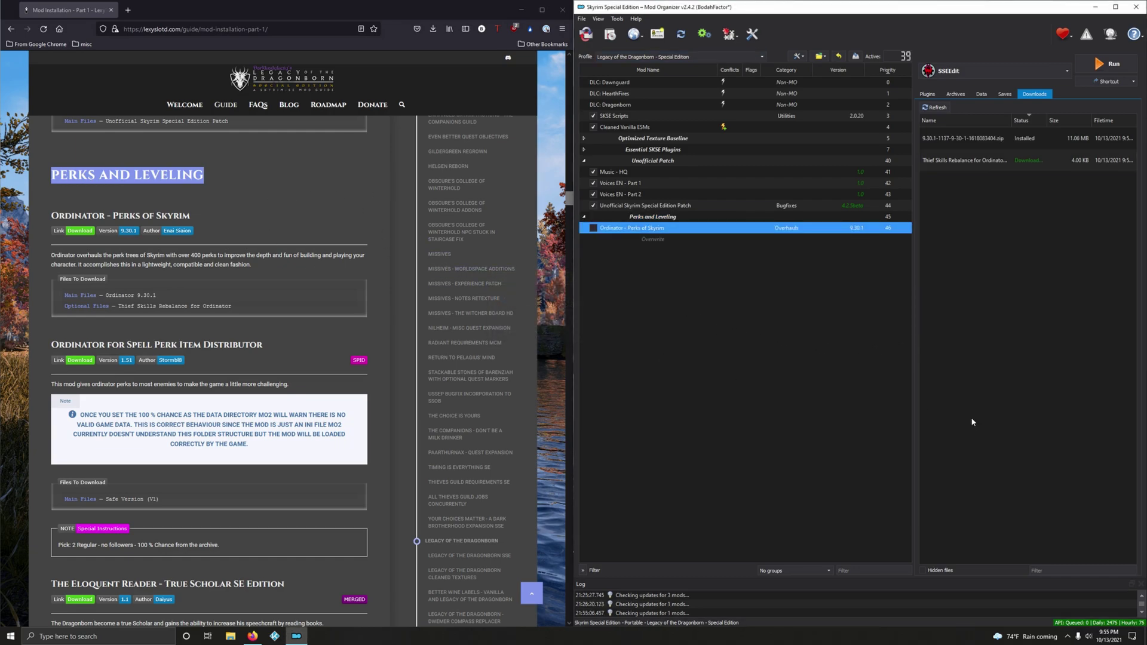
# Install the optional download under the name "Thief Skills Rebalance for Ordinator" and enable both Ordinator mods.
pyautogui.doubleClick(971, 166)
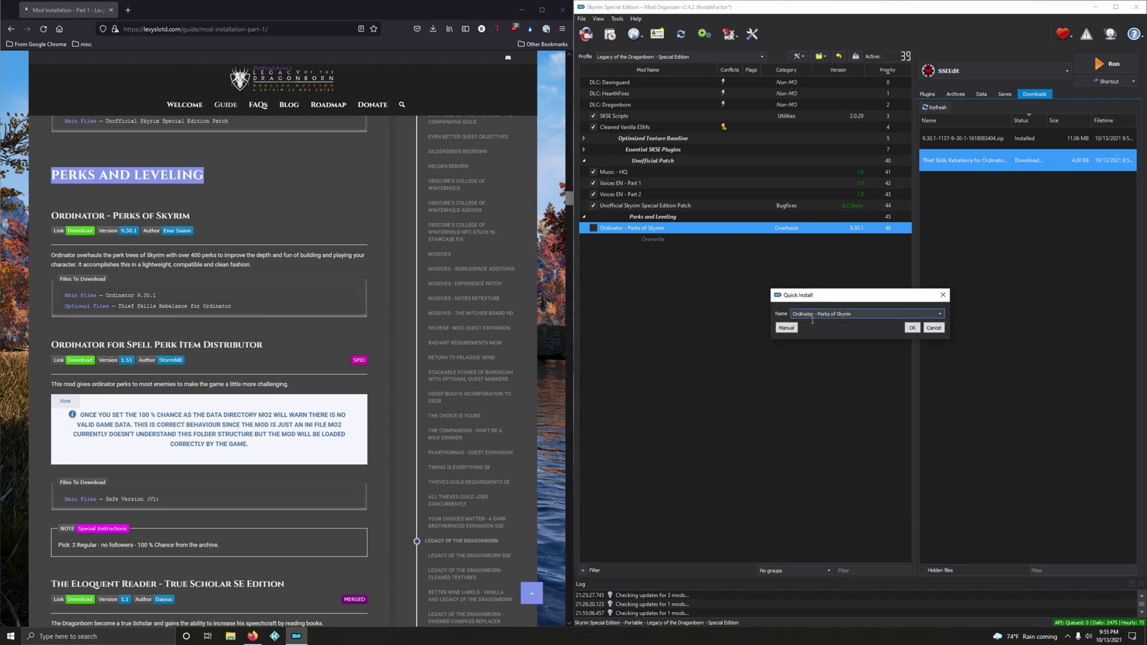
pyautogui.click(939, 314)
pyautogui.click(859, 328)
pyautogui.click(912, 328)
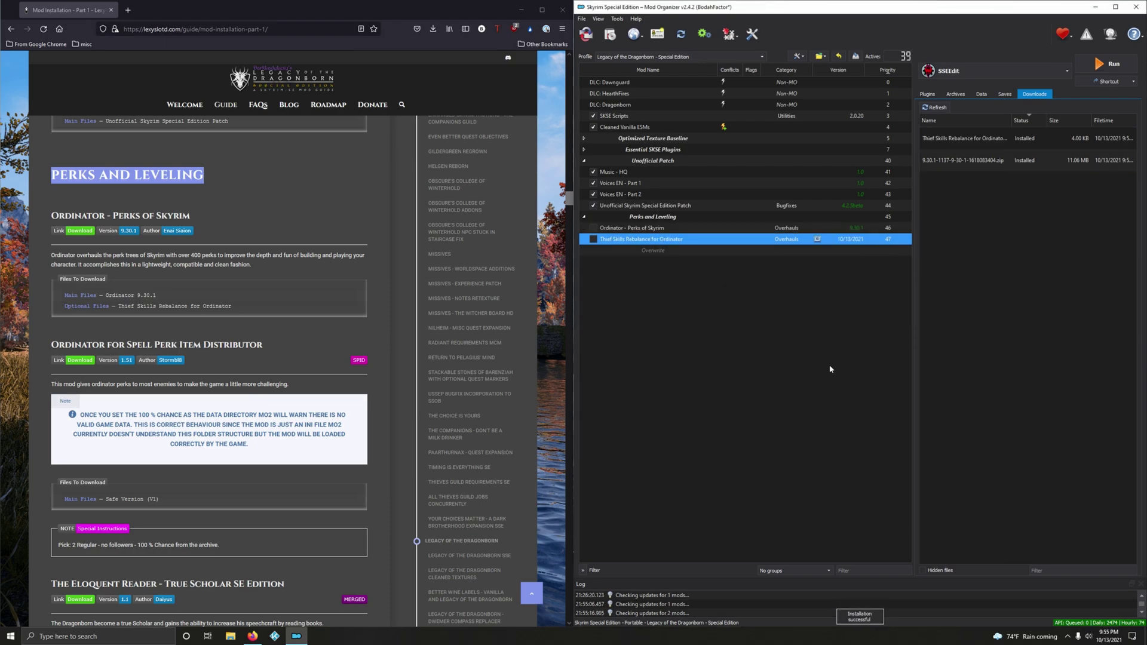
pyautogui.click(593, 227)
pyautogui.click(594, 239)
# Download the Safe Version (V1) main file of Ordinator for Spell Perk Item Distributor to the mod manager and close its page.
pyautogui.scroll(-3, 368, 294)
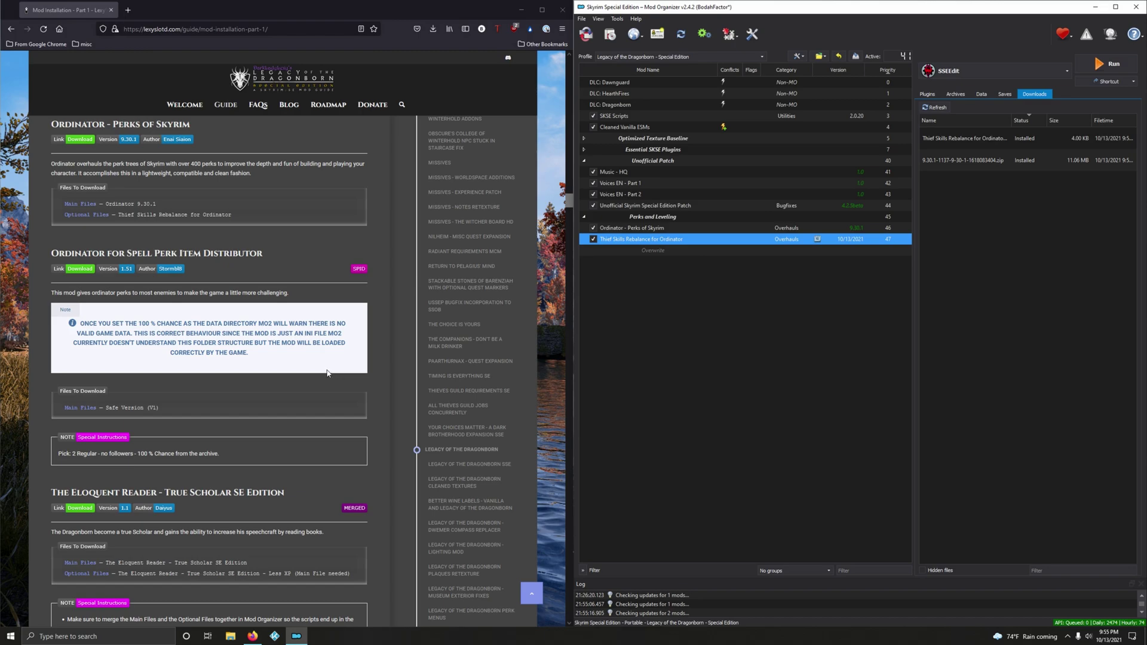
pyautogui.scroll(-1, 326, 373)
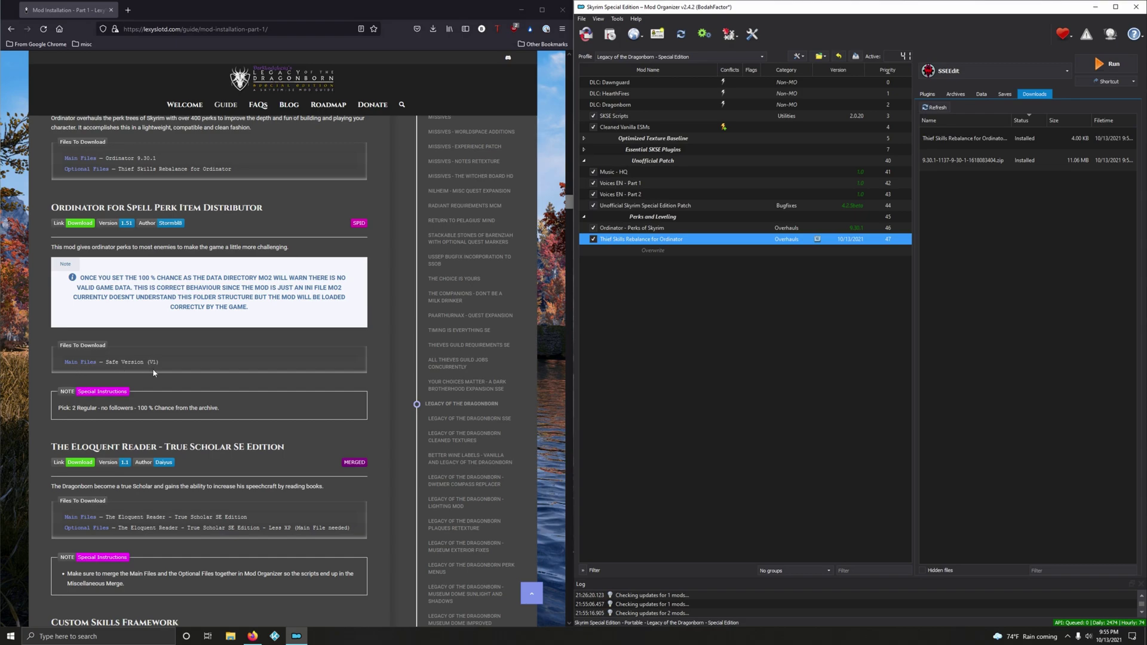
pyautogui.click(83, 223)
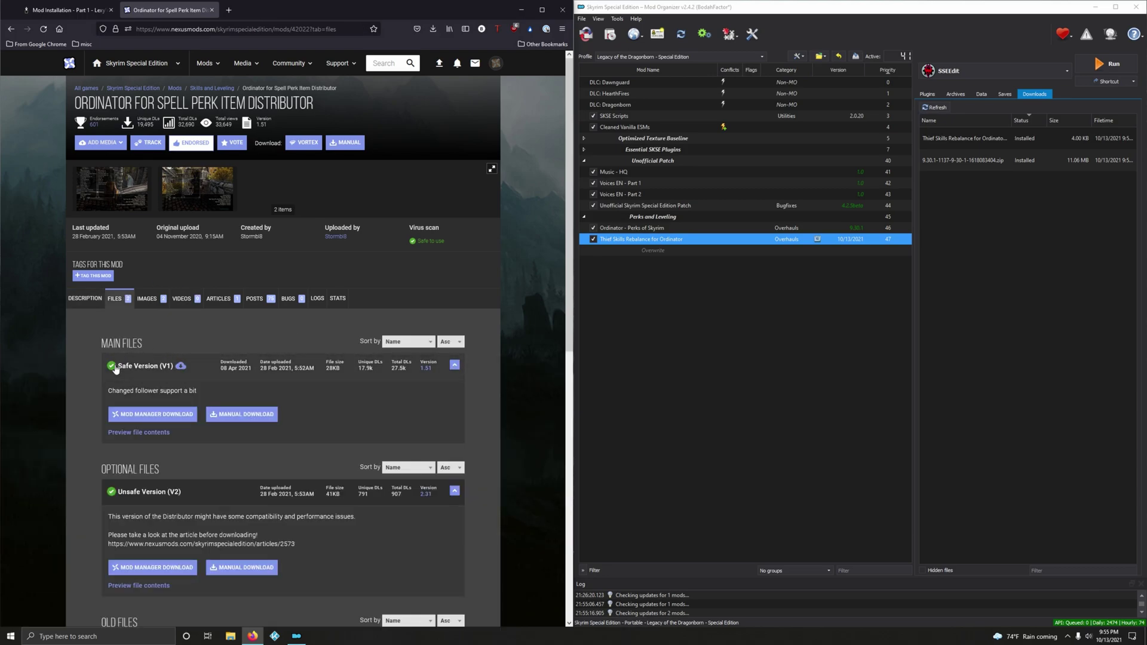
pyautogui.click(153, 414)
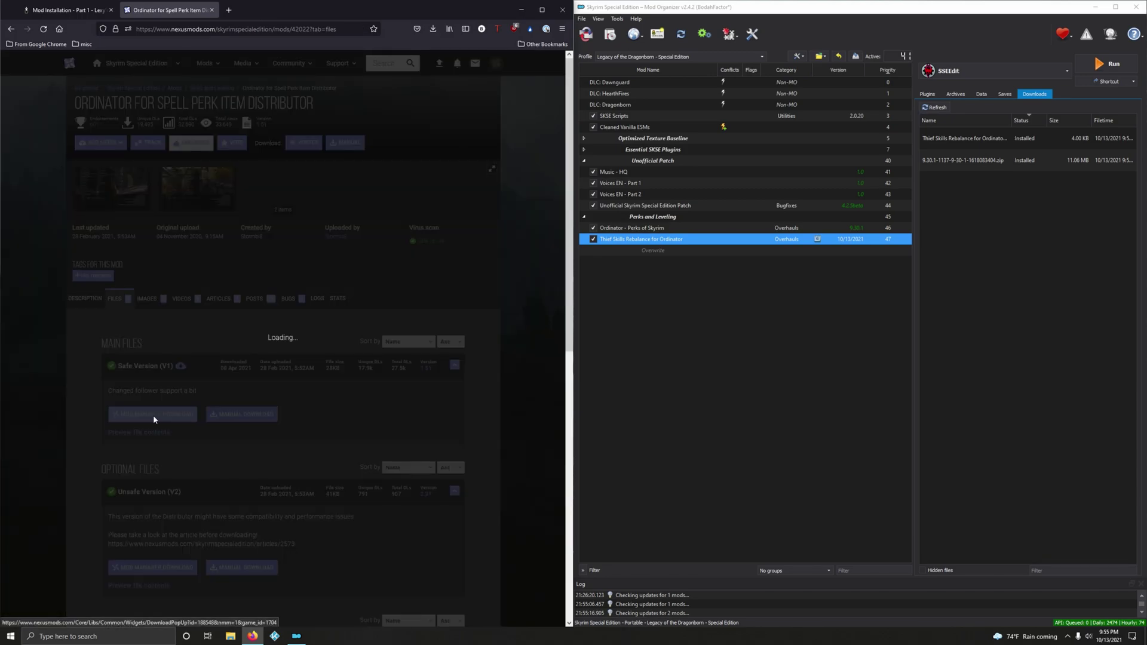
pyautogui.click(498, 288)
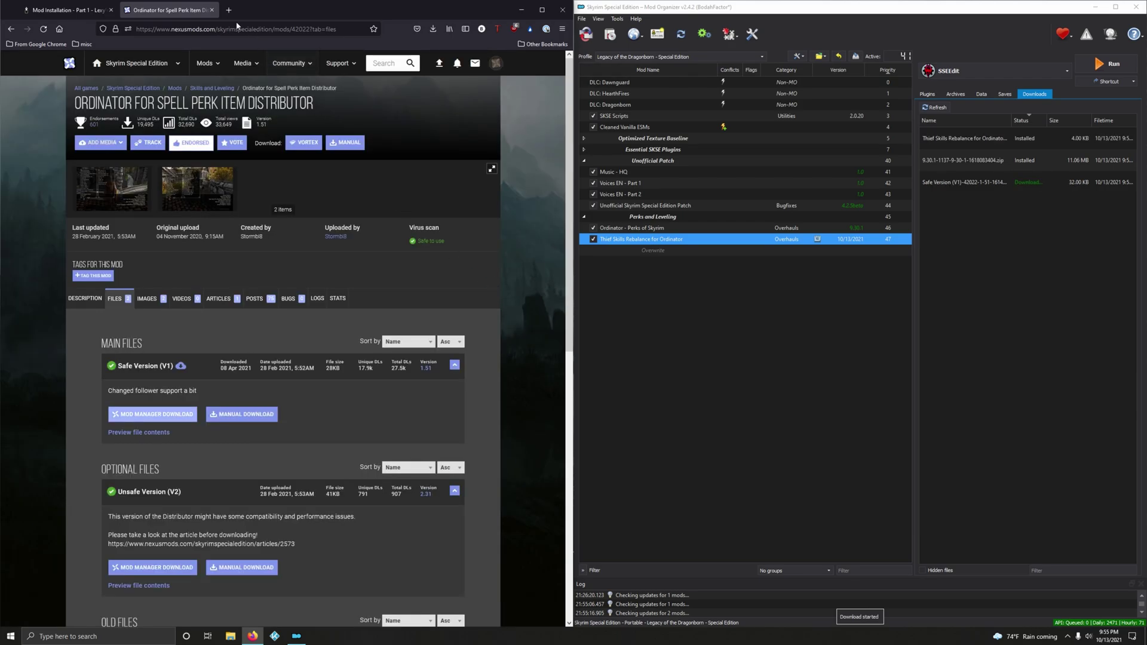
pyautogui.click(211, 10)
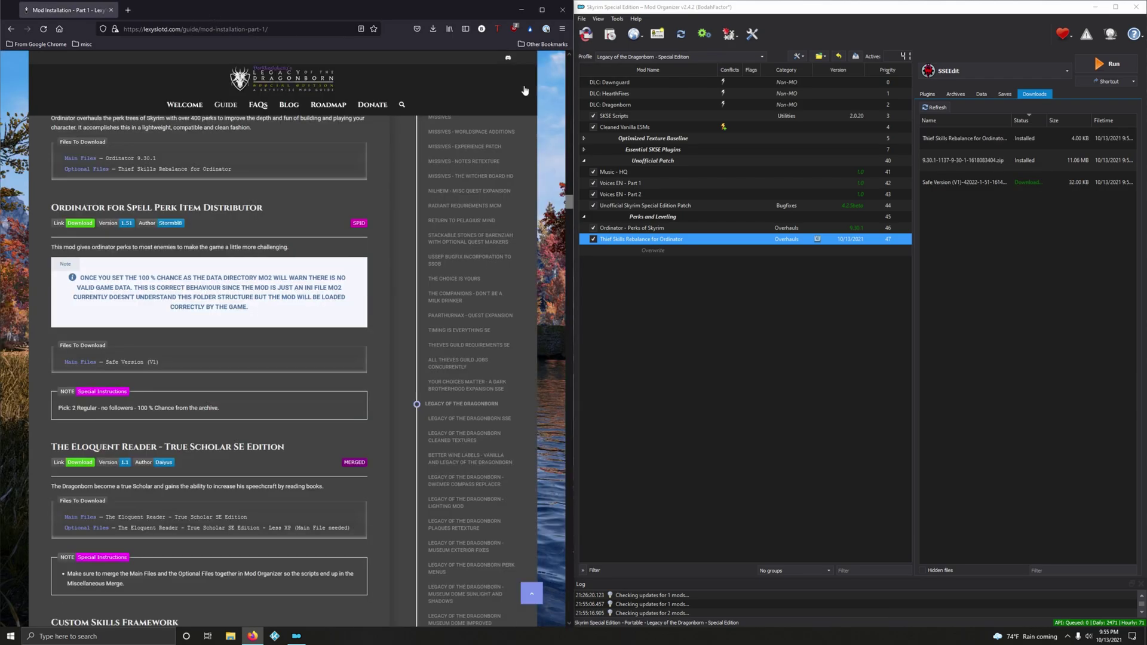
# Start installing the Safe Version (V1) archive, setting the 100 % Chance folder inside "2 Regular - no followers" as the data directory.
pyautogui.doubleClick(954, 186)
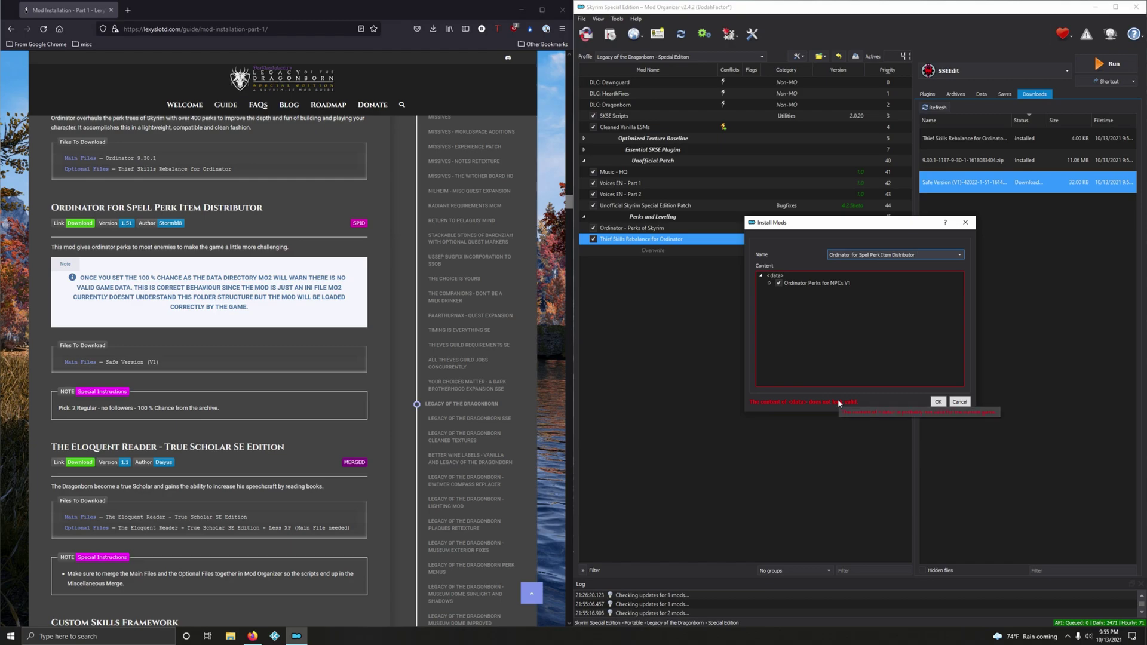
pyautogui.click(812, 284)
pyautogui.rightClick(813, 285)
pyautogui.click(837, 298)
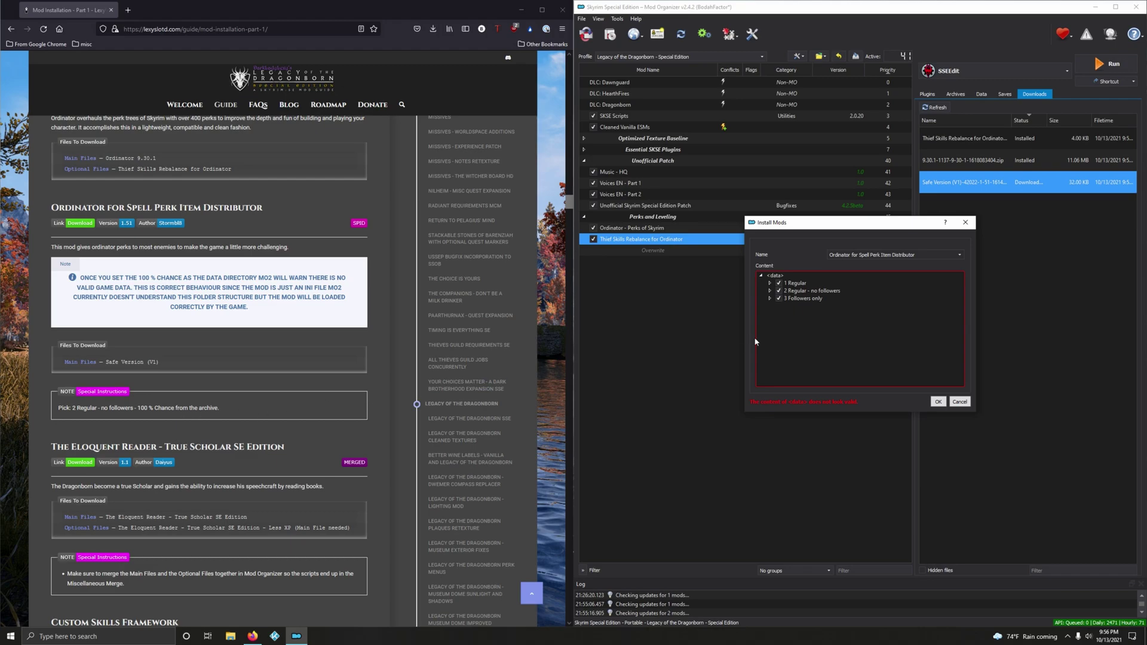
pyautogui.rightClick(815, 294)
pyautogui.click(848, 299)
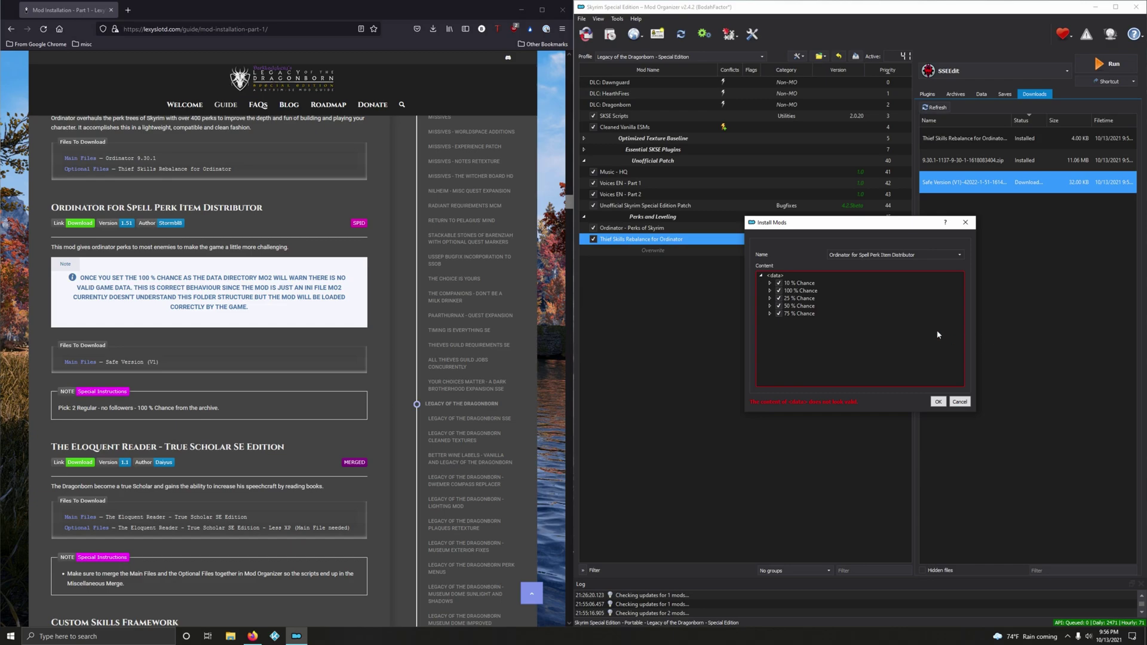
pyautogui.click(803, 291)
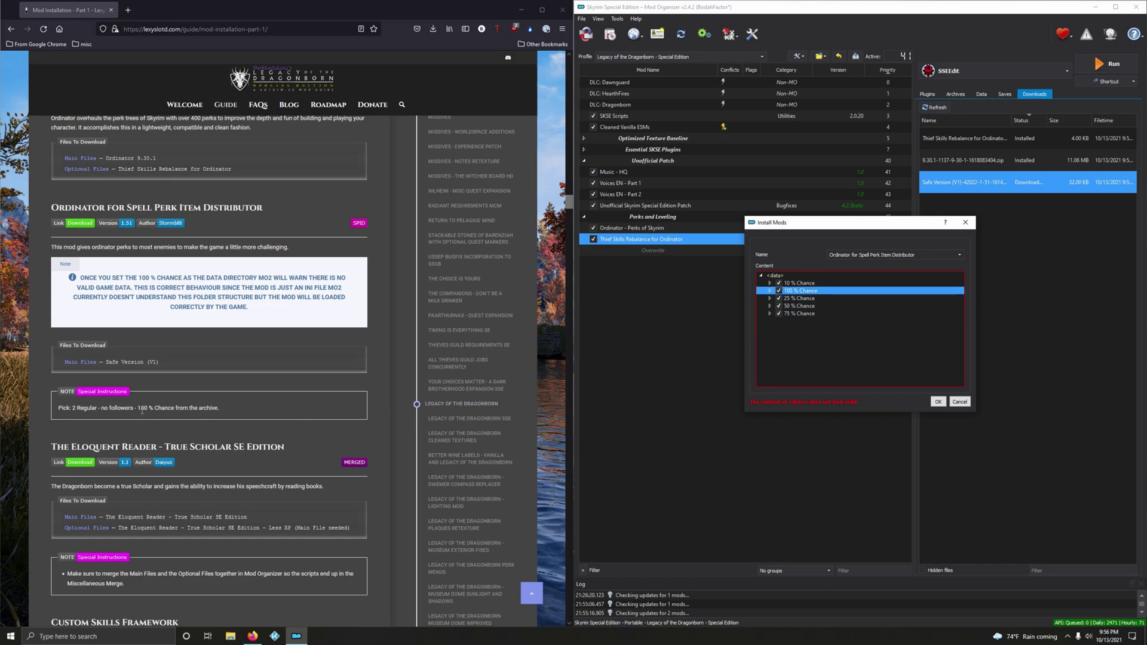
pyautogui.rightClick(801, 292)
pyautogui.click(816, 299)
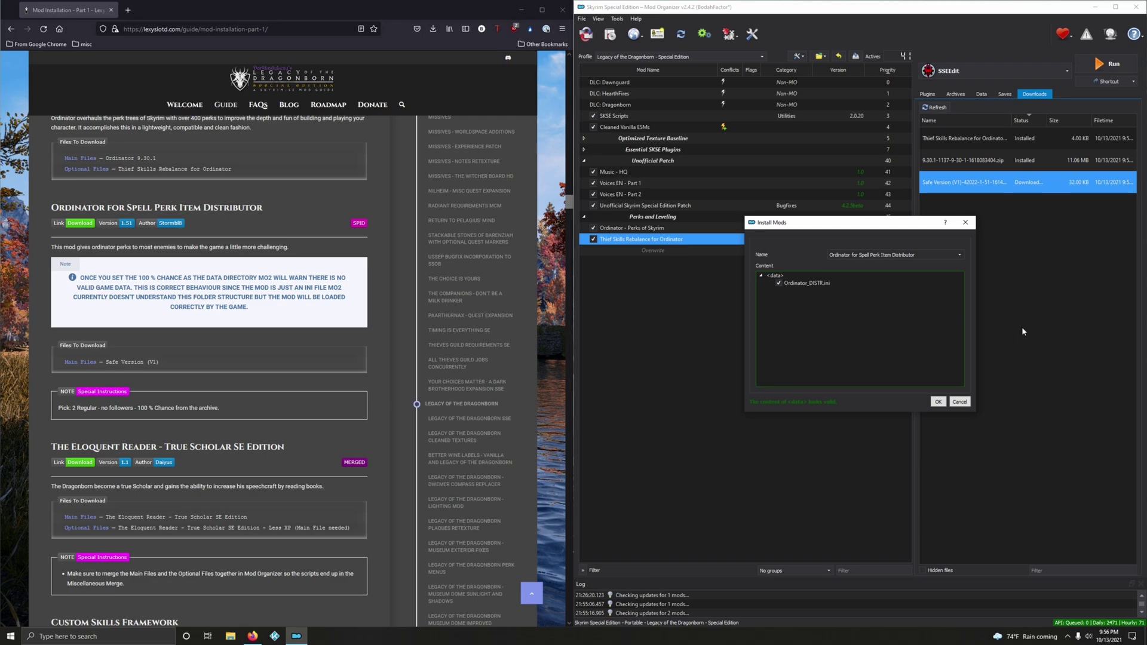
# Finish installing Ordinator for Spell Perk Item Distributor and enable it in the mod list.
pyautogui.click(938, 401)
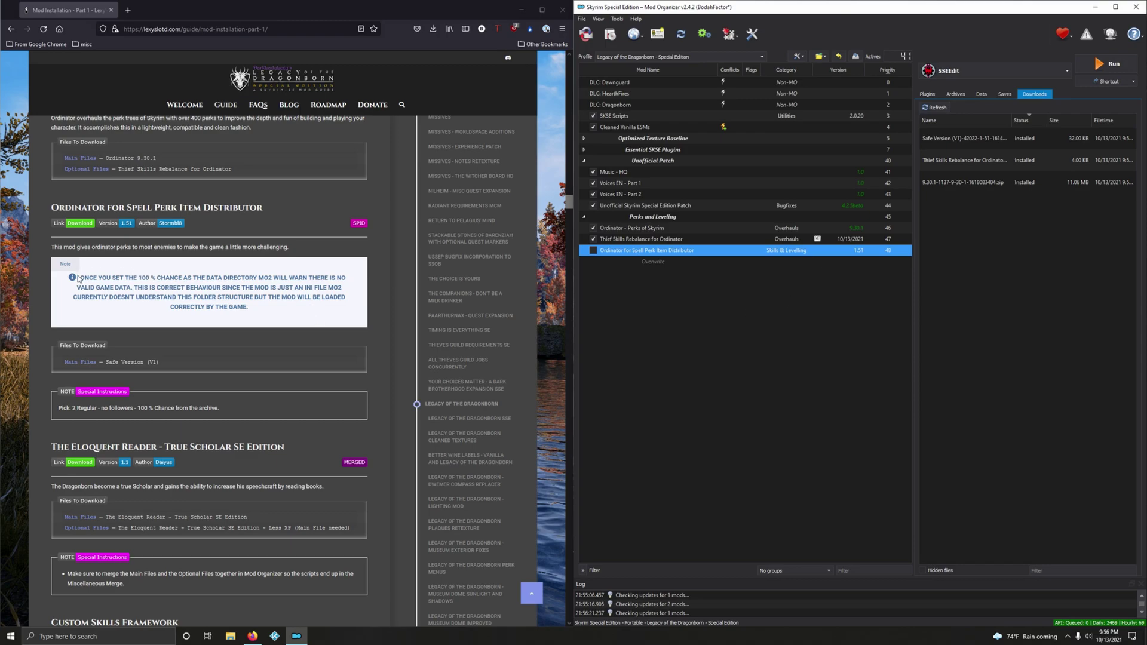
pyautogui.moveTo(78, 278); pyautogui.dragTo(311, 297)
pyautogui.click(321, 315)
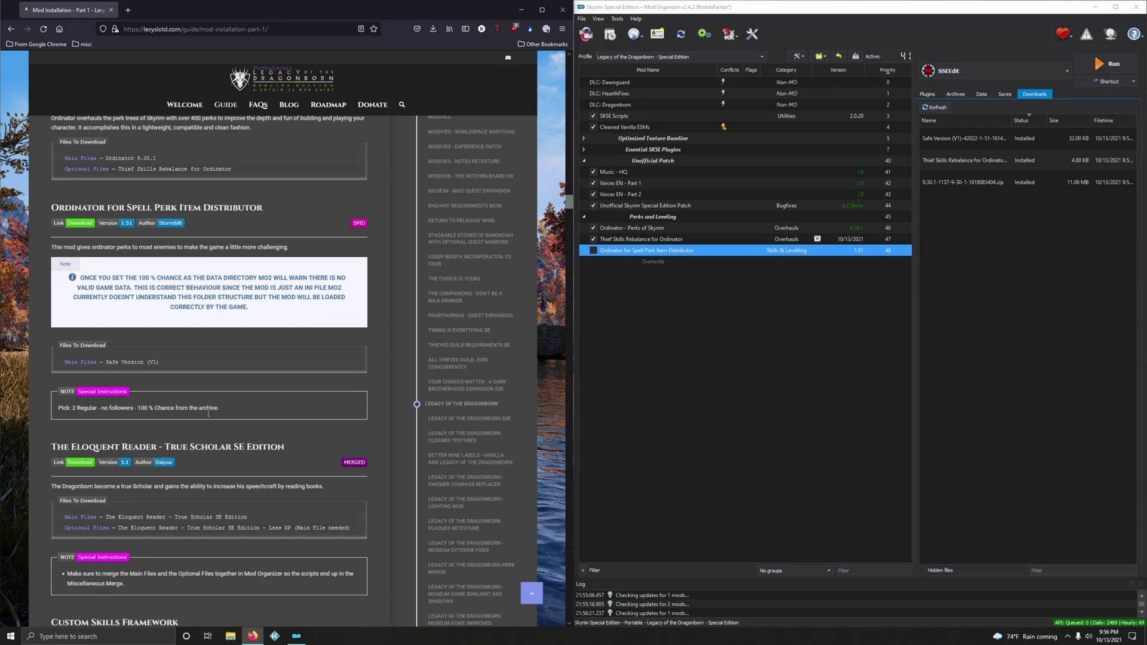
pyautogui.click(593, 250)
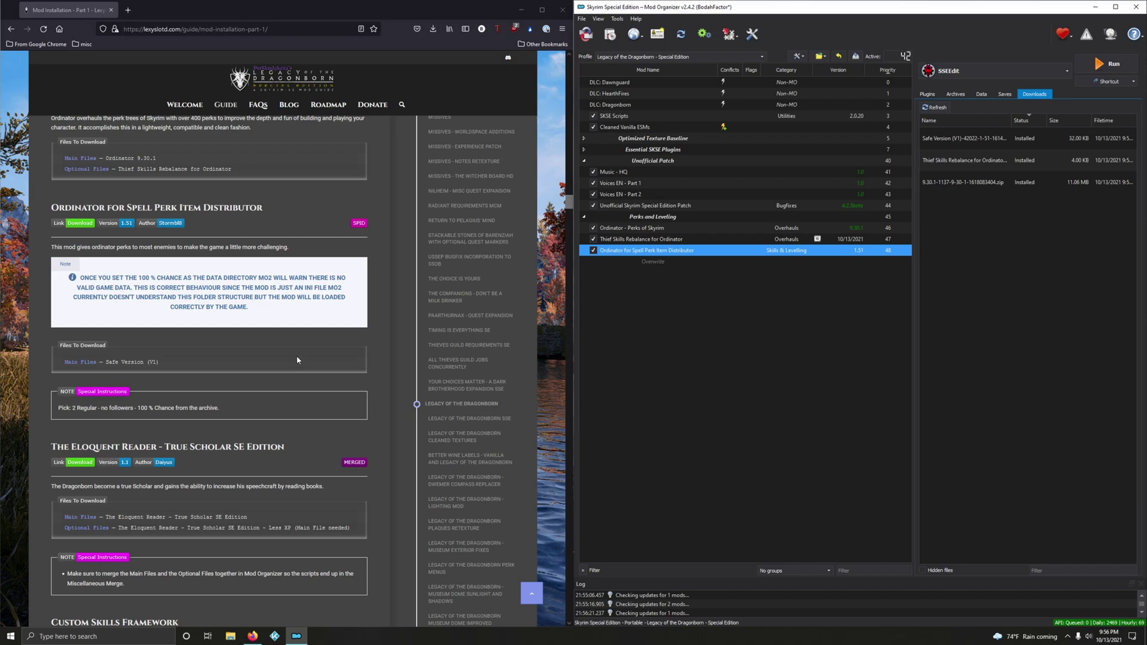
# Review the guide's entry for The Eloquent Reader - True Scholar SE Edition.
pyautogui.scroll(-2, 295, 358)
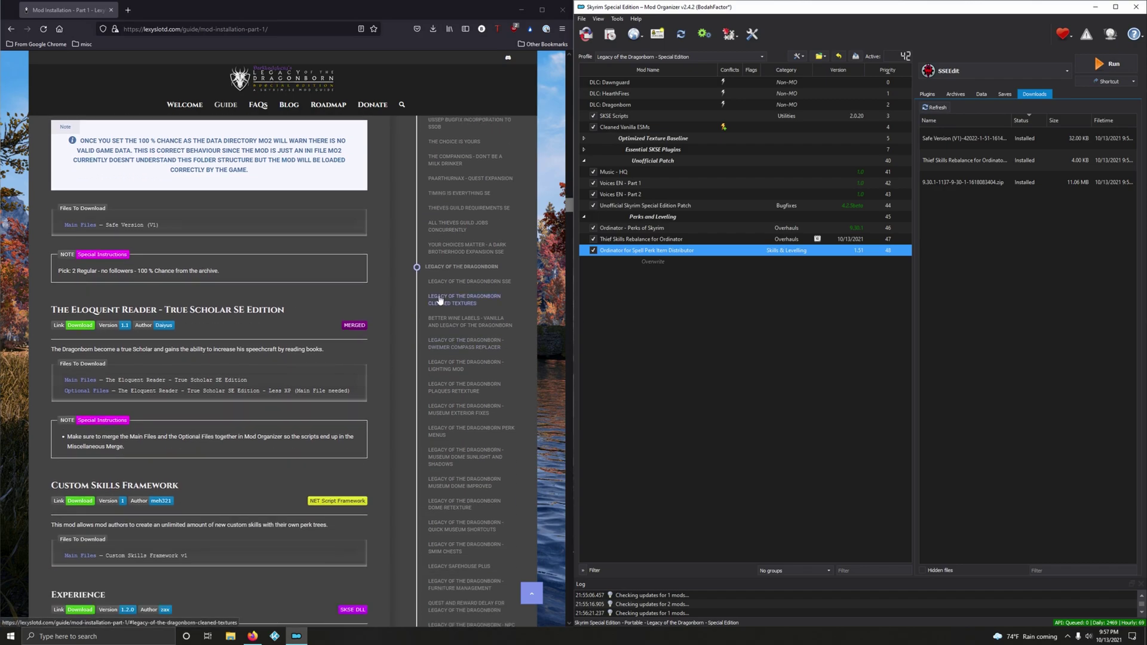
pyautogui.scroll(1, 294, 334)
pyautogui.scroll(2, 293, 335)
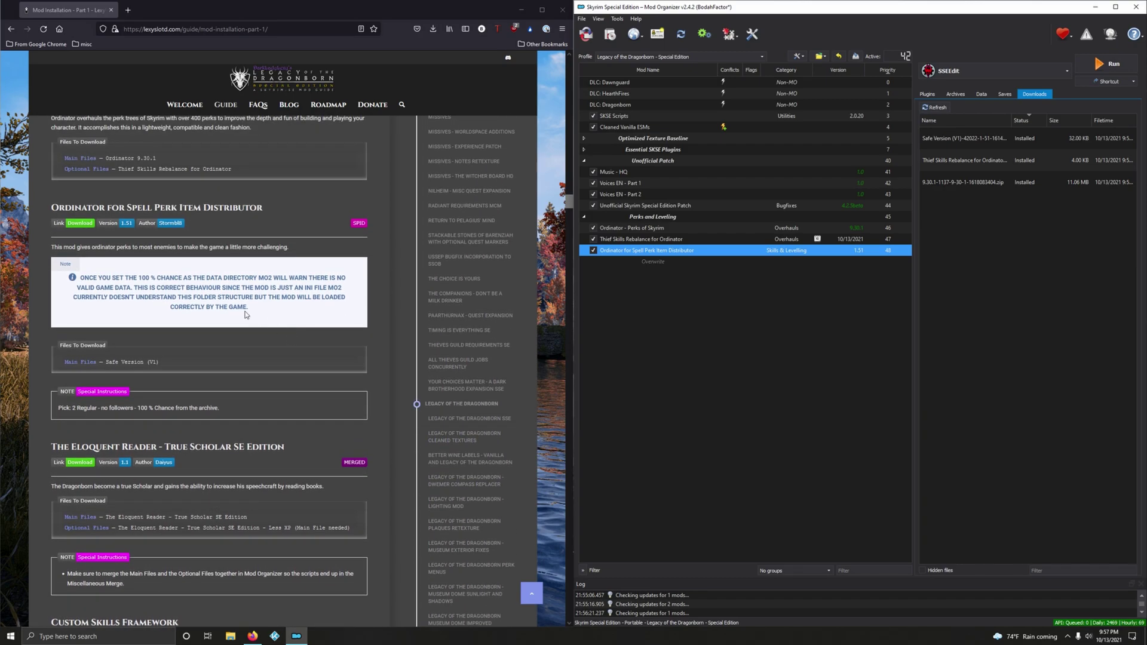
pyautogui.scroll(-3, 320, 339)
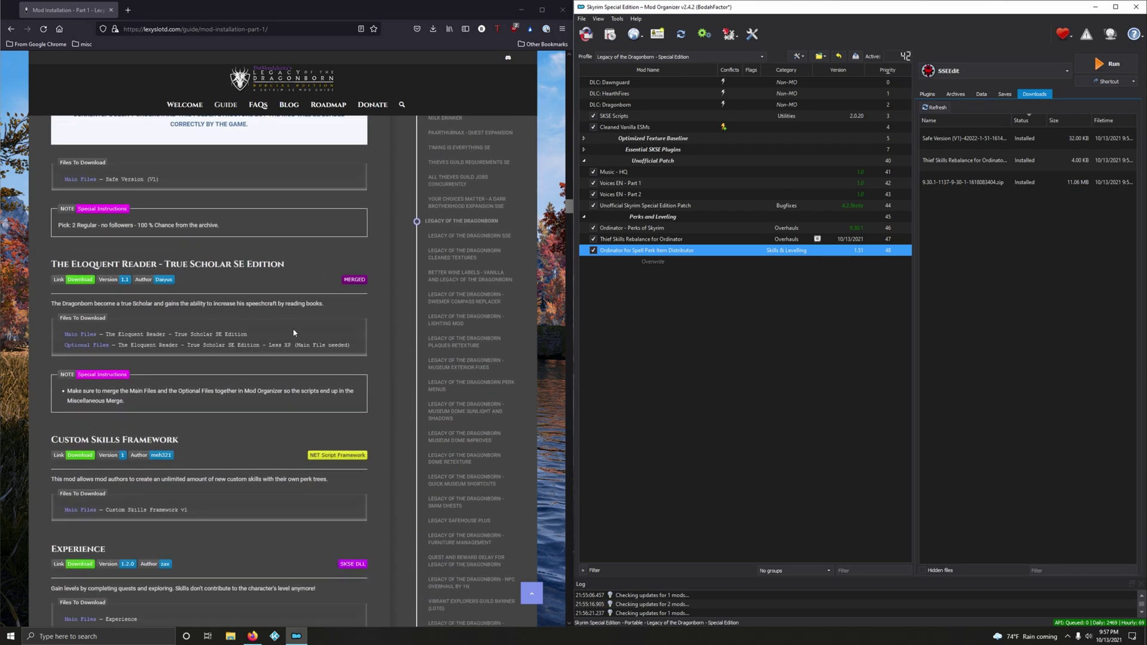
# Download the main file of The Eloquent Reader - True Scholar SE Edition to the mod manager from its guide link.
pyautogui.scroll(-1, 293, 332)
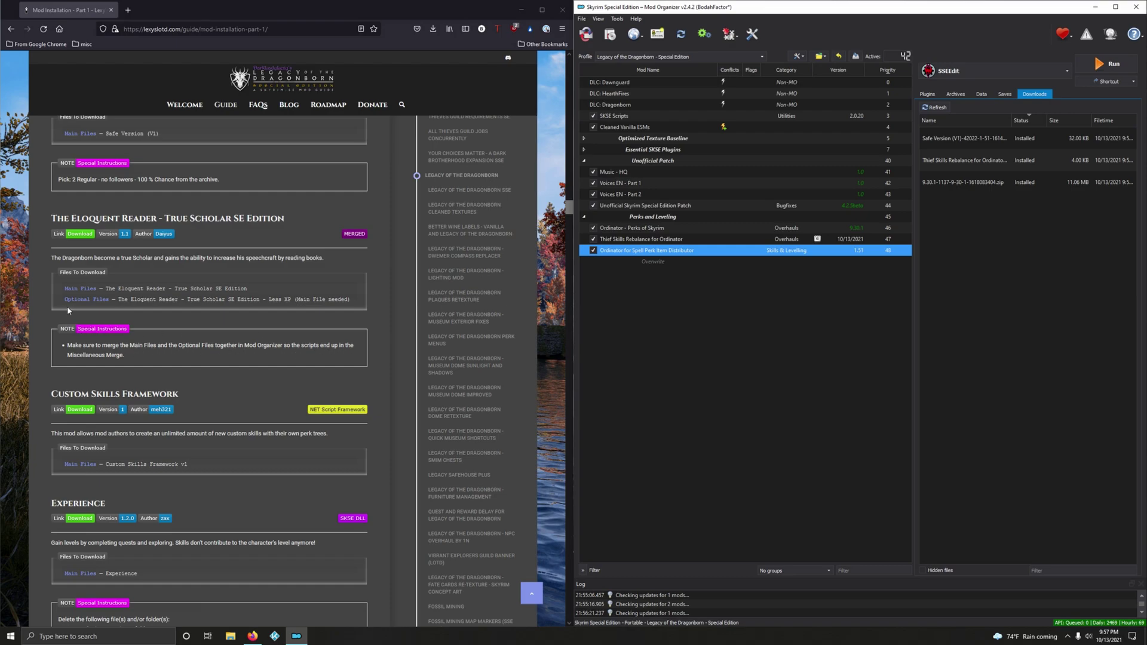
pyautogui.click(85, 237)
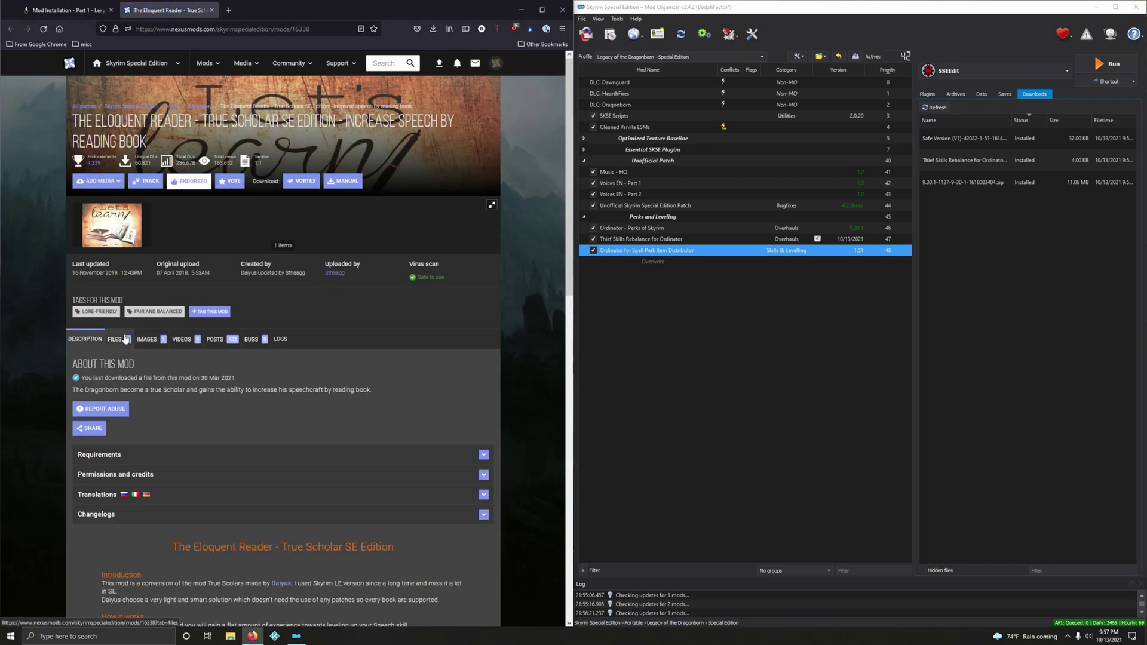
pyautogui.click(125, 340)
pyautogui.scroll(-2, 288, 408)
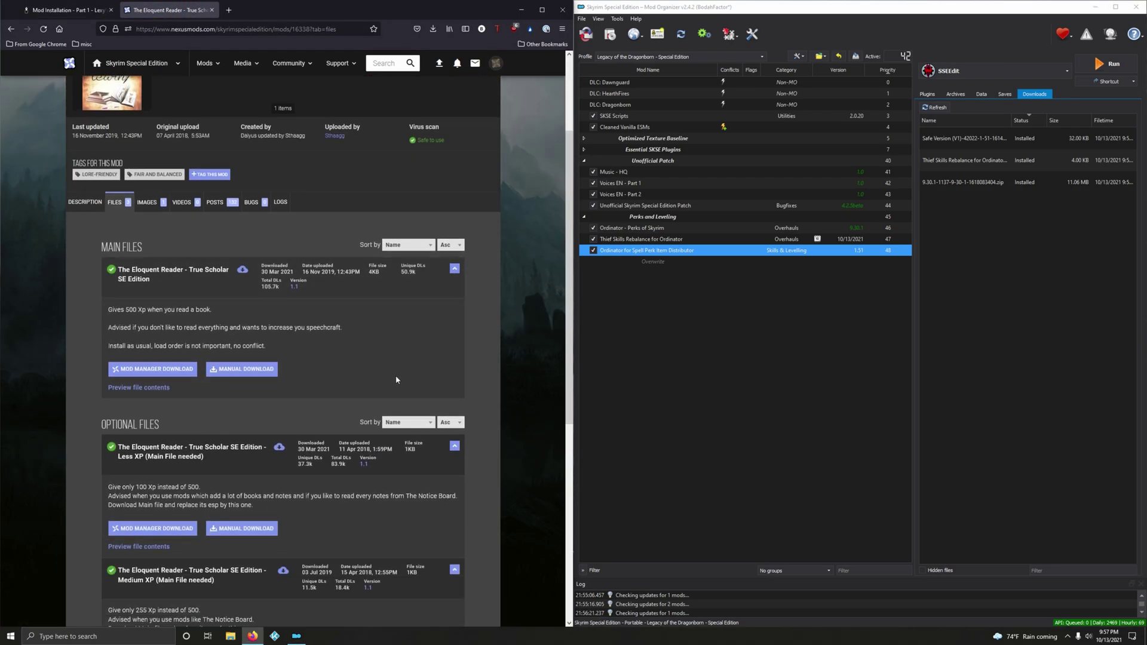
pyautogui.click(175, 370)
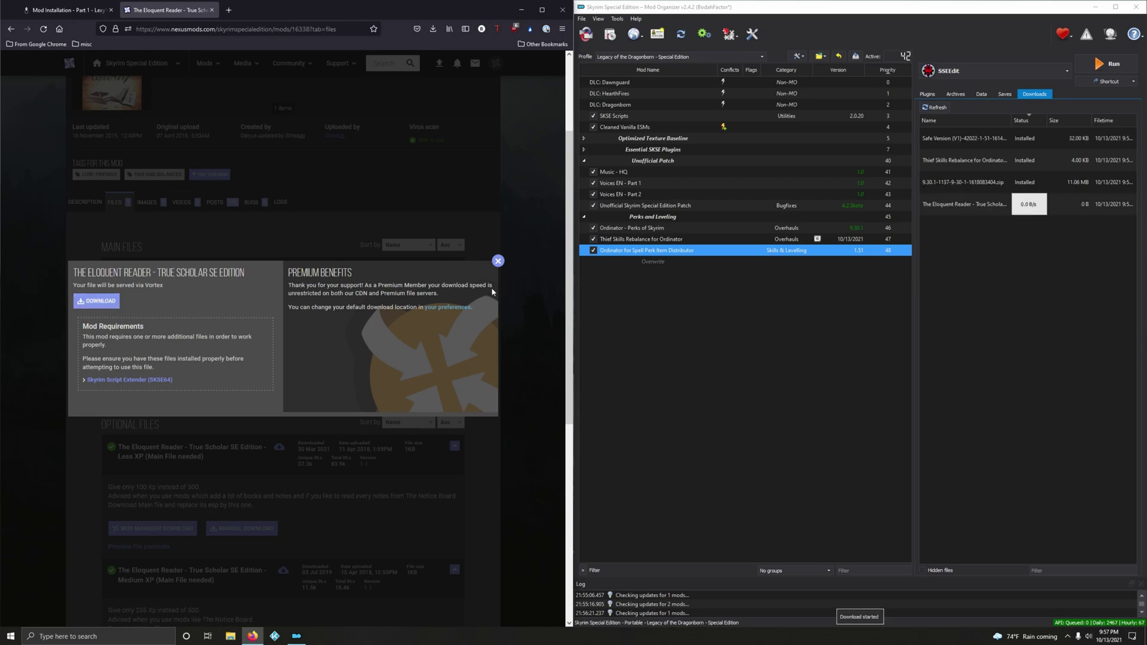
pyautogui.click(498, 261)
# Download the optional Less XP file of The Eloquent Reader to the mod manager and close its page.
pyautogui.scroll(-3, 404, 419)
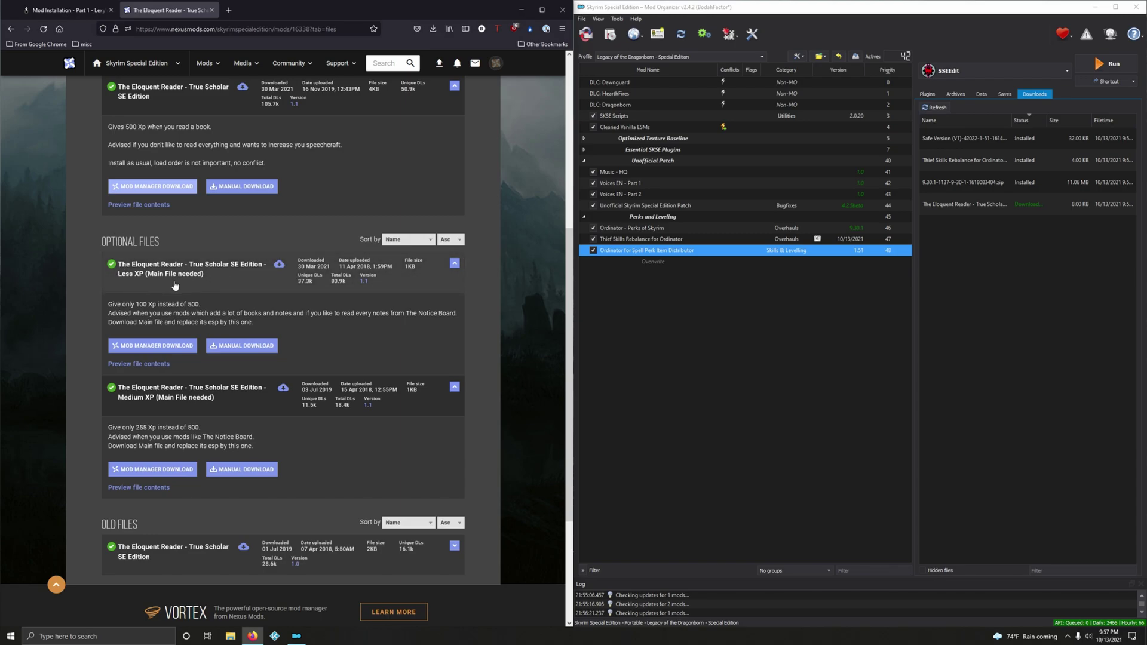
pyautogui.click(172, 346)
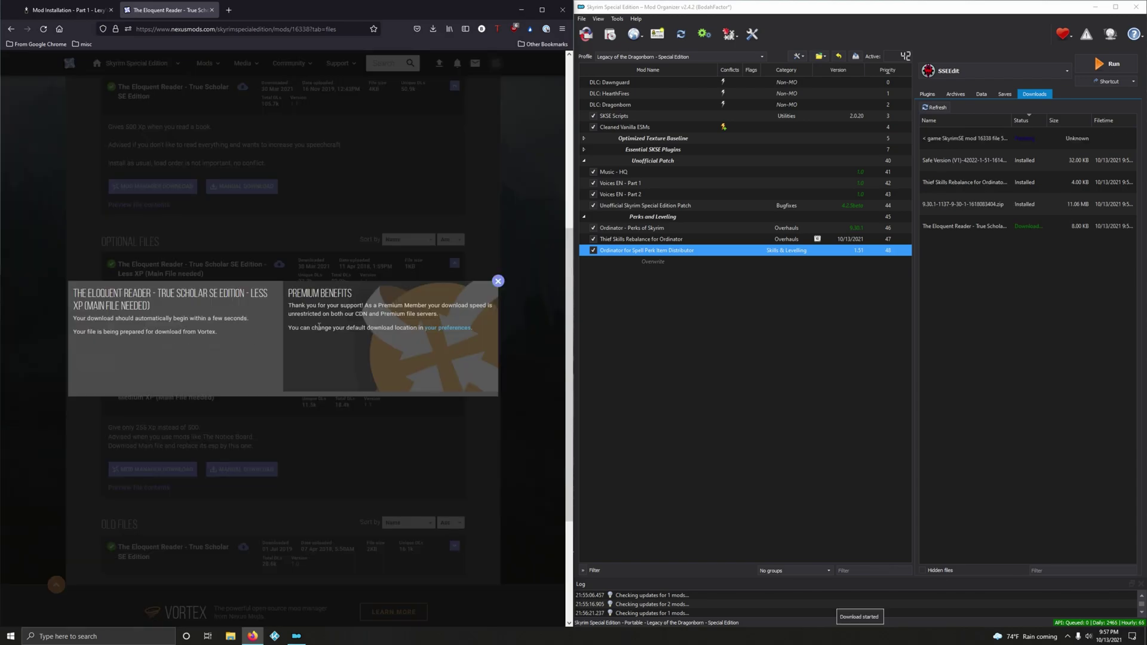
pyautogui.click(498, 280)
pyautogui.click(209, 10)
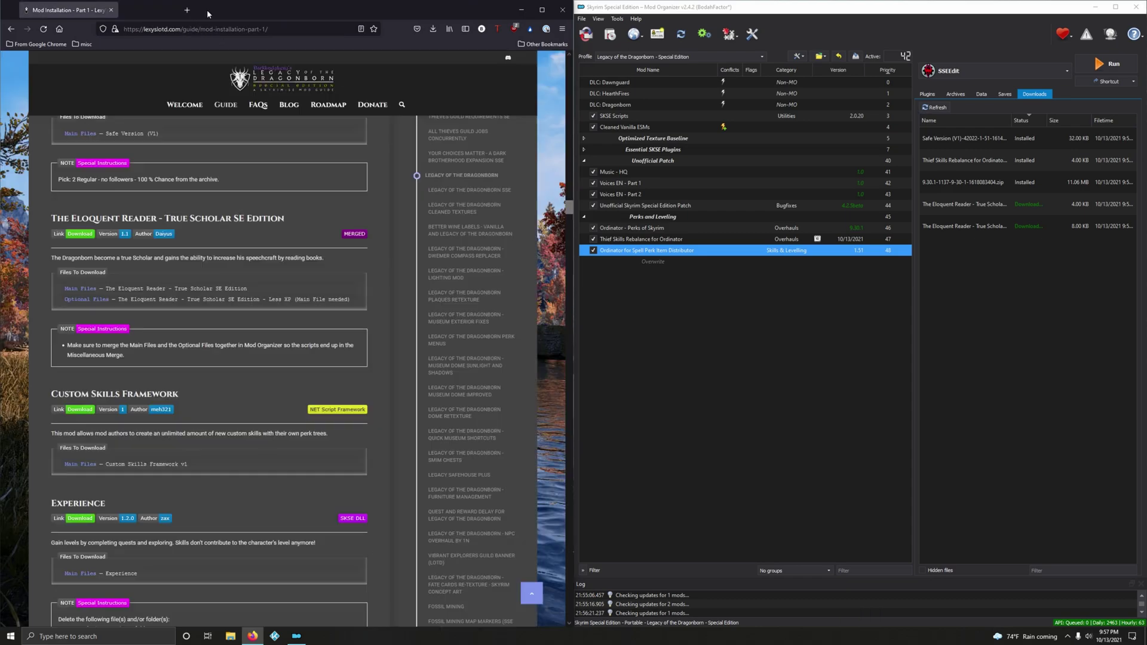
# Widen the name column of the downloads list and install the main The Eloquent Reader archive under its suggested name.
pyautogui.click(930, 259)
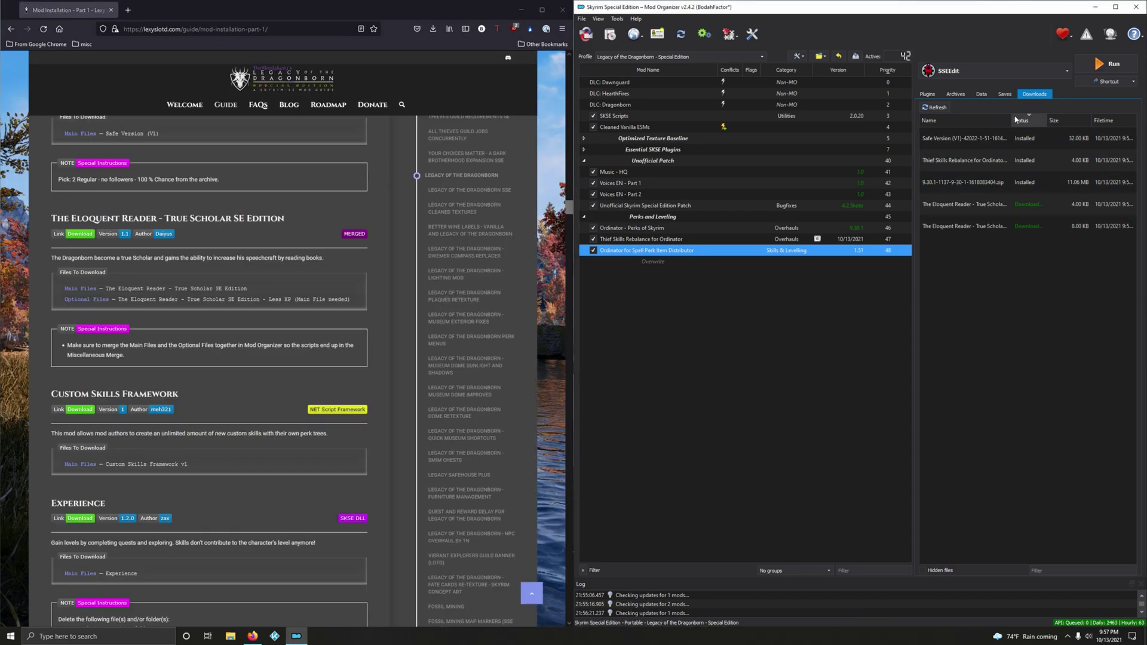
pyautogui.moveTo(1013, 120); pyautogui.dragTo(1085, 120)
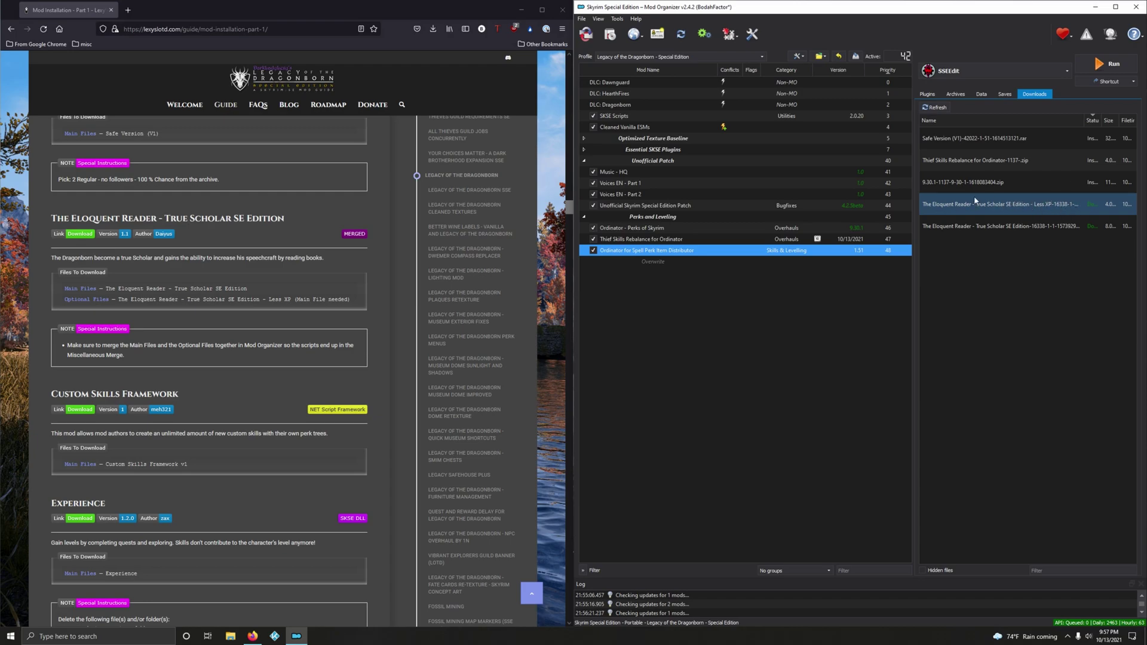
pyautogui.doubleClick(983, 230)
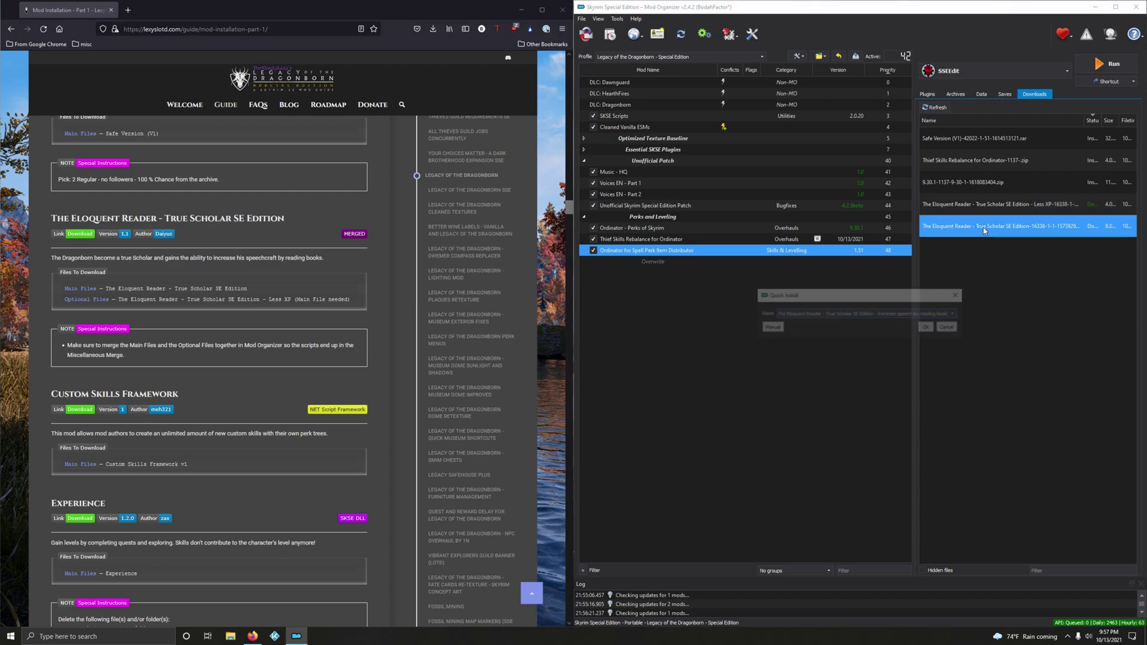
pyautogui.click(928, 328)
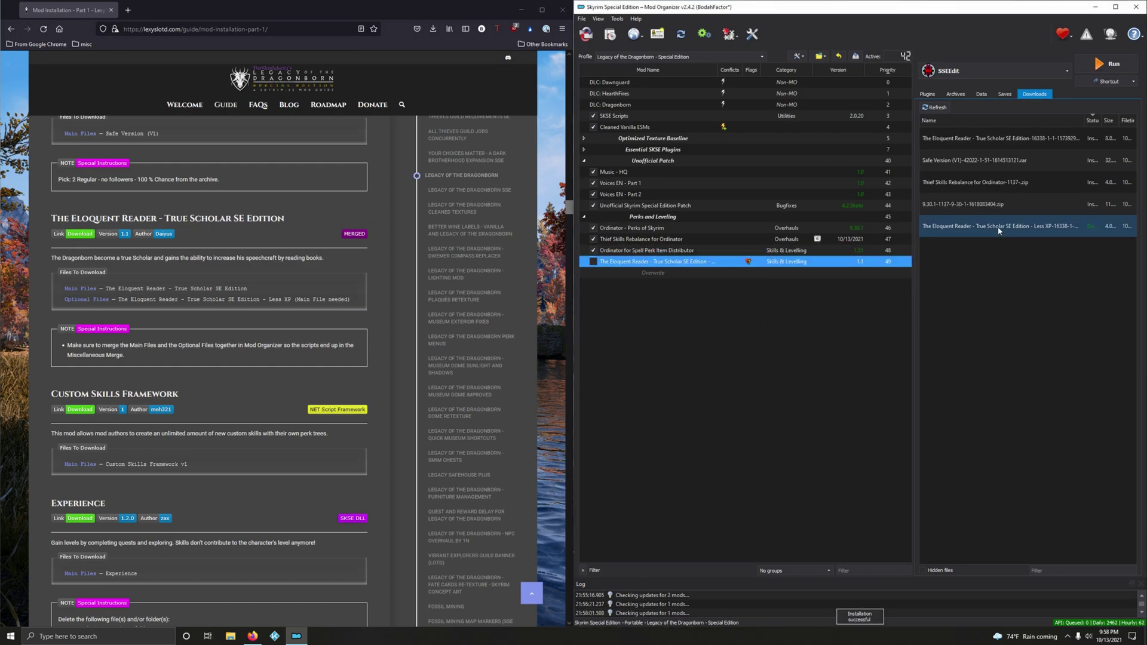
# Install the Less XP archive by merging it into the existing Eloquent Reader mod, and enable that mod.
pyautogui.doubleClick(978, 230)
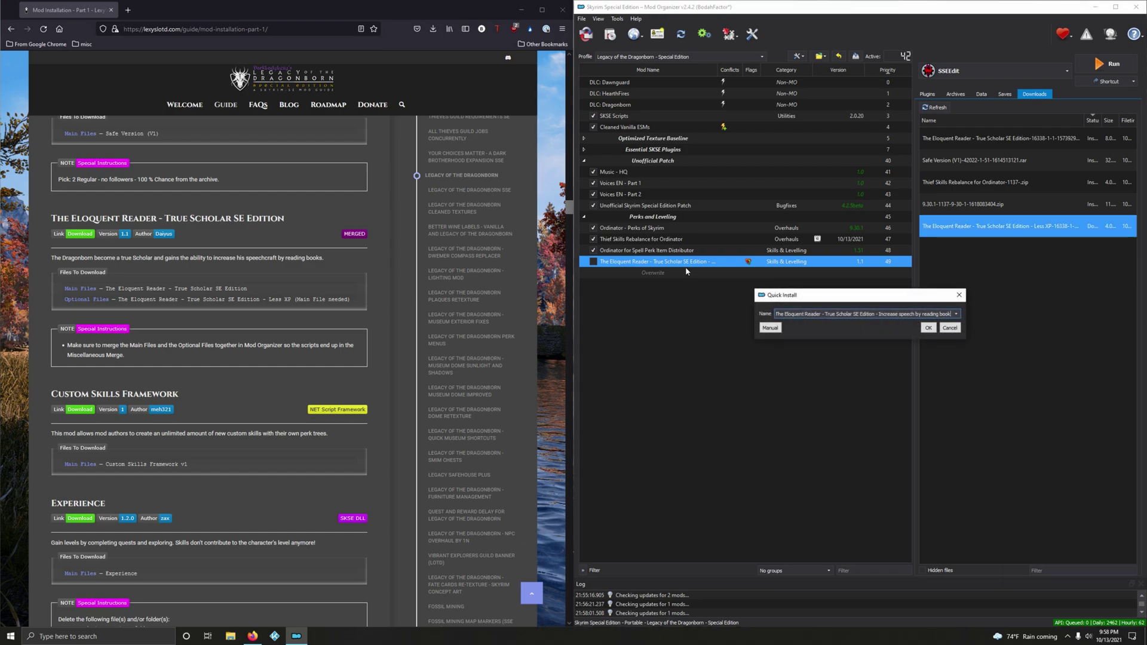
pyautogui.click(925, 329)
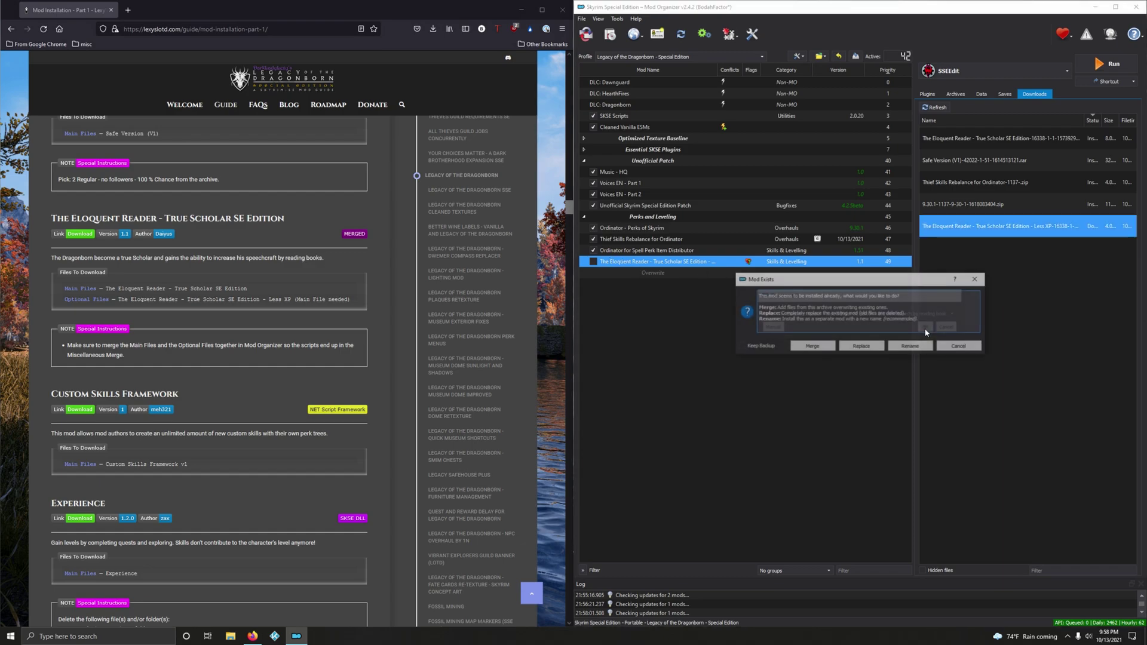
pyautogui.click(816, 349)
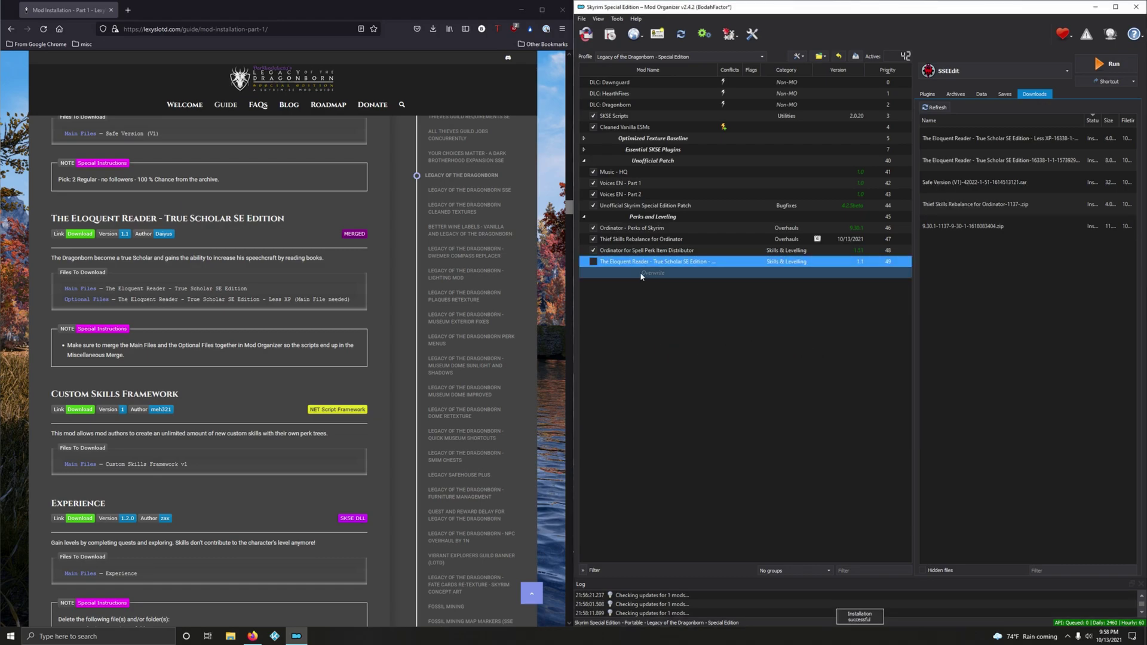
pyautogui.click(593, 262)
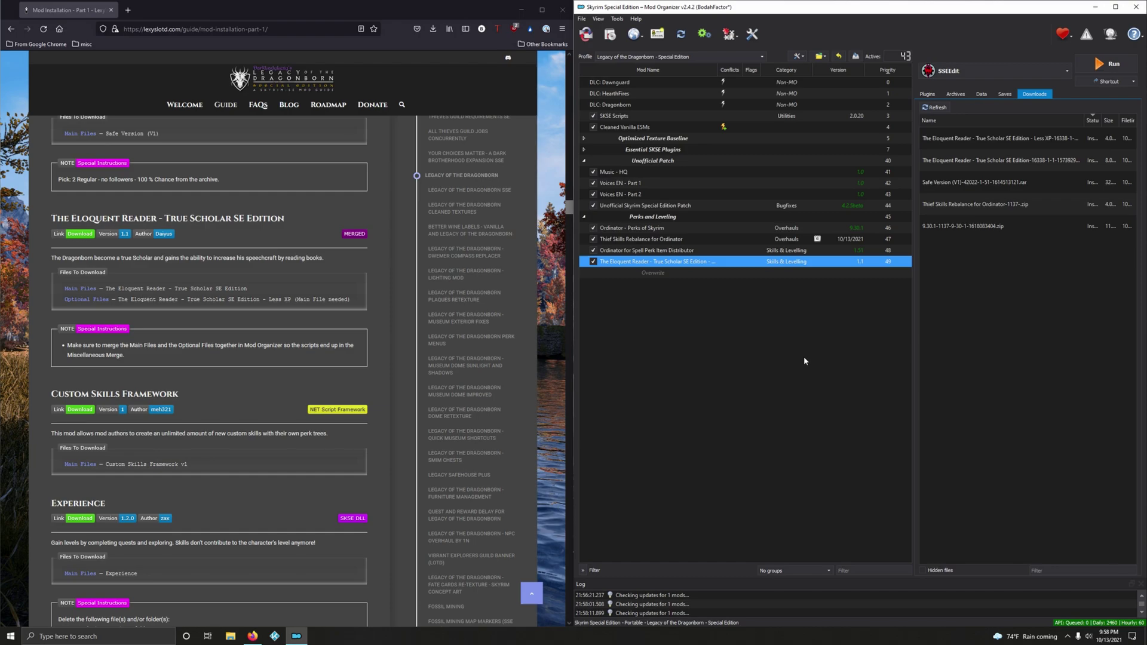
# Delete all installed downloads from the list and from disk.
pyautogui.rightClick(1020, 206)
pyautogui.click(1031, 288)
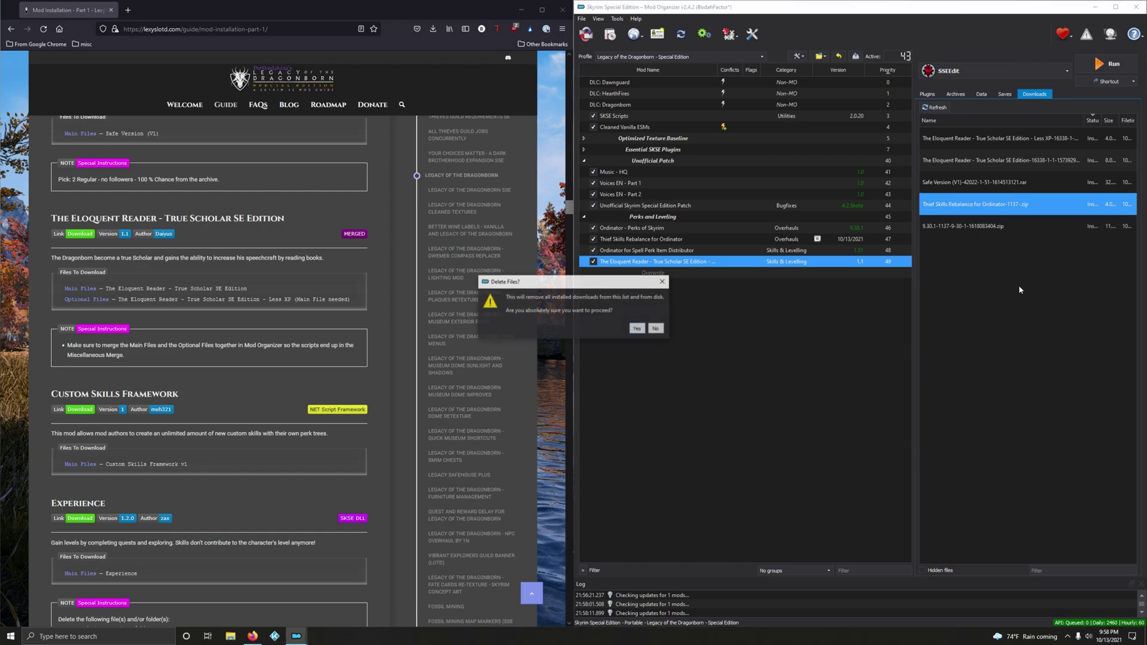
pyautogui.click(637, 330)
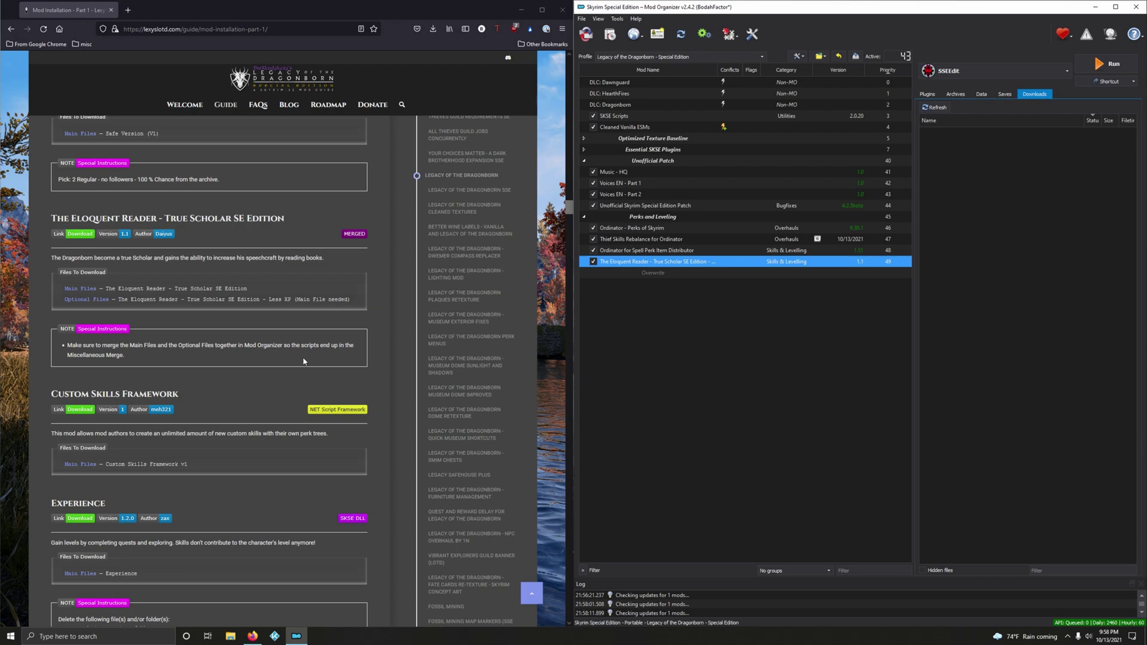
# Download the Custom Skills Framework v1 main file to the mod manager from its guide link and close its page.
pyautogui.scroll(-3, 202, 348)
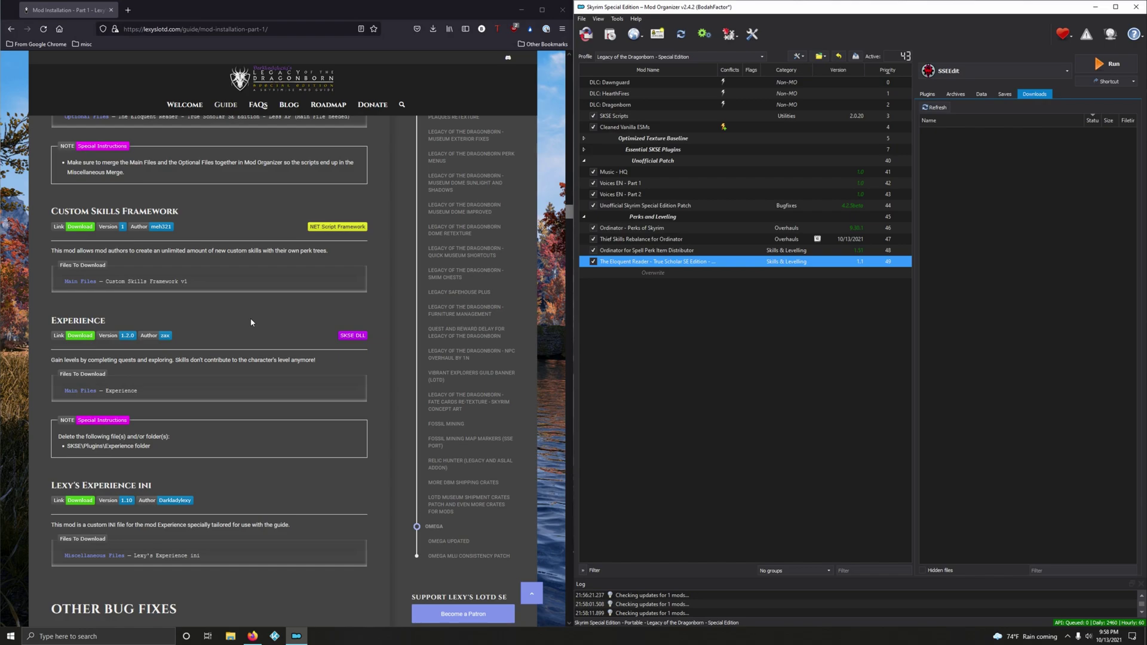
pyautogui.click(80, 226)
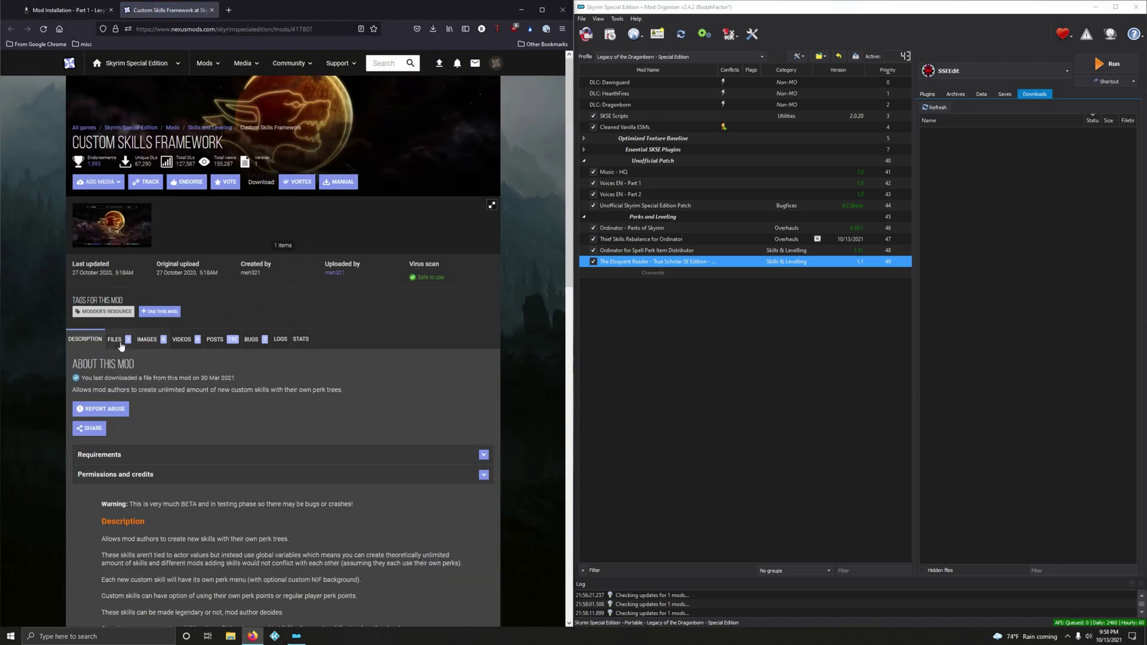
pyautogui.click(114, 339)
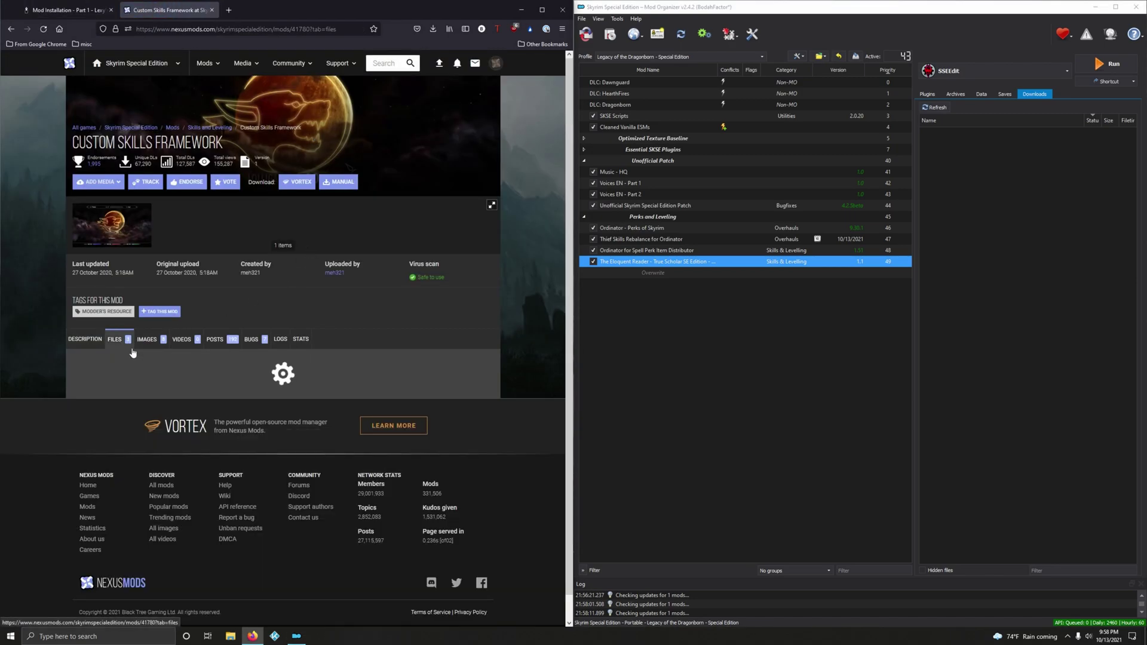
pyautogui.scroll(-2, 238, 334)
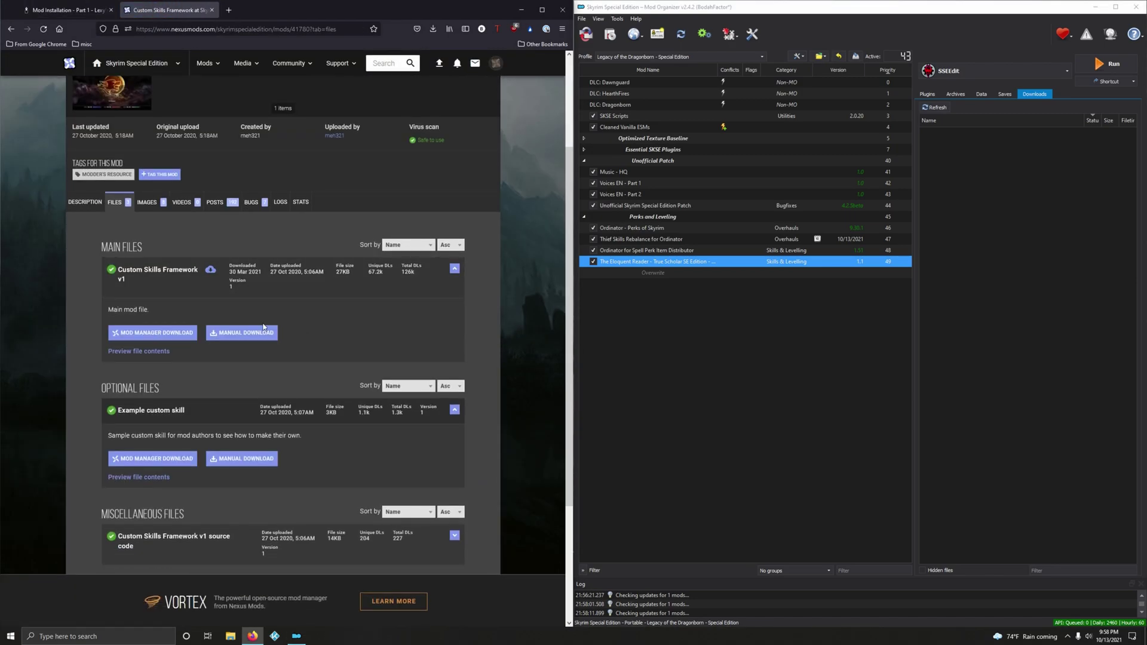
pyautogui.click(151, 335)
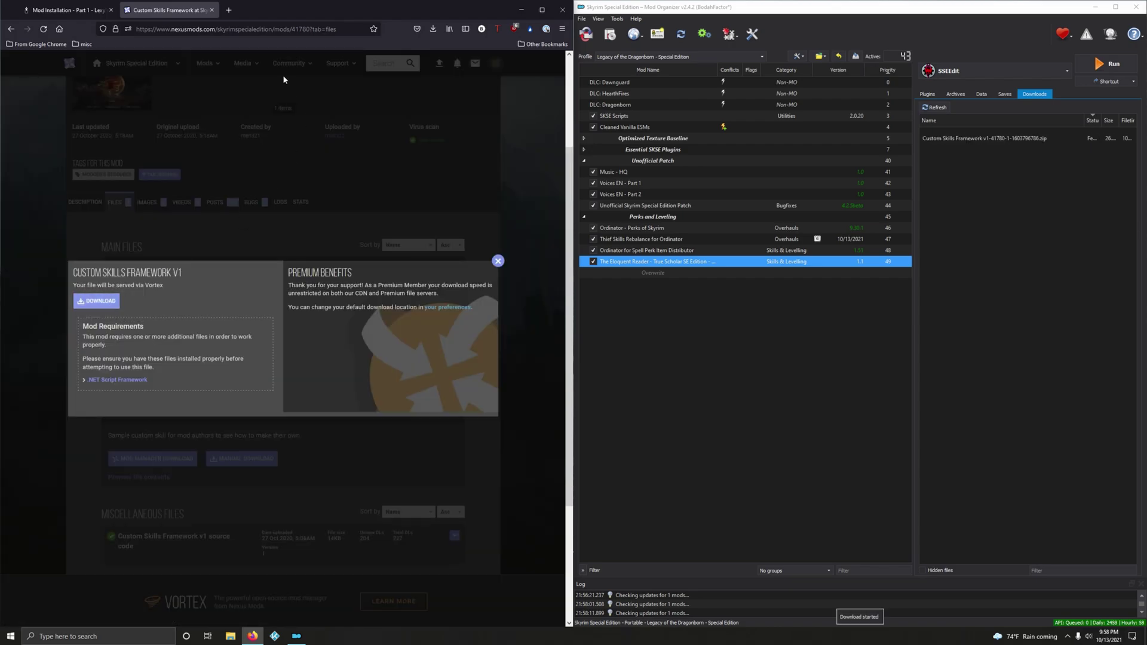
pyautogui.click(210, 10)
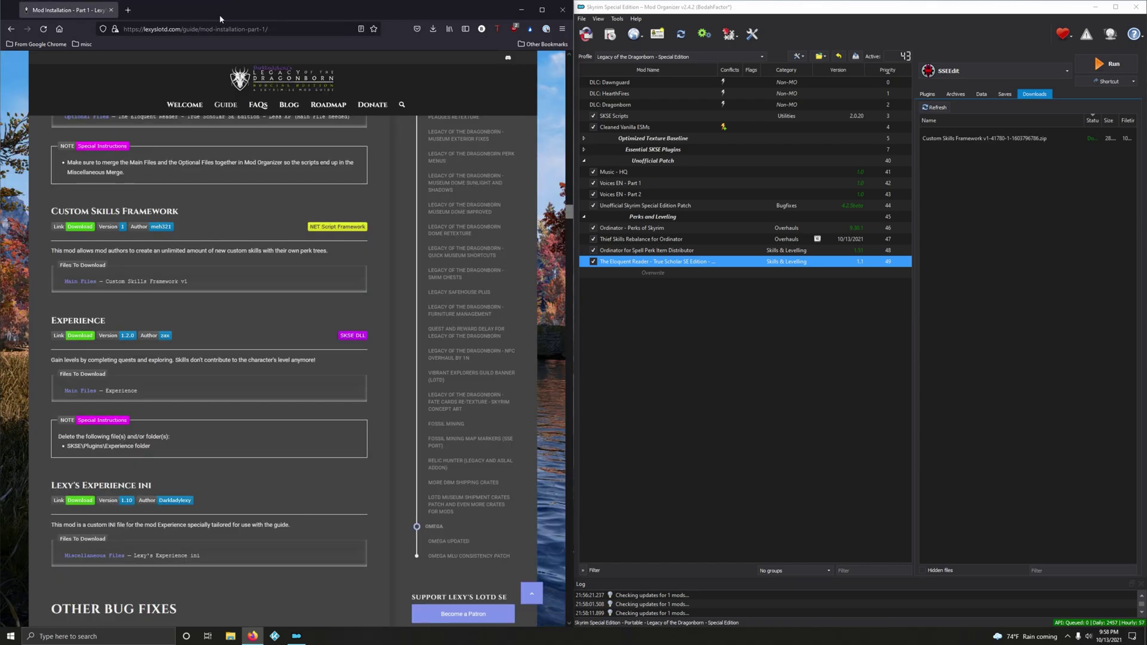
# Install the Custom Skills Framework archive under its suggested name and enable it in the mod list.
pyautogui.doubleClick(985, 138)
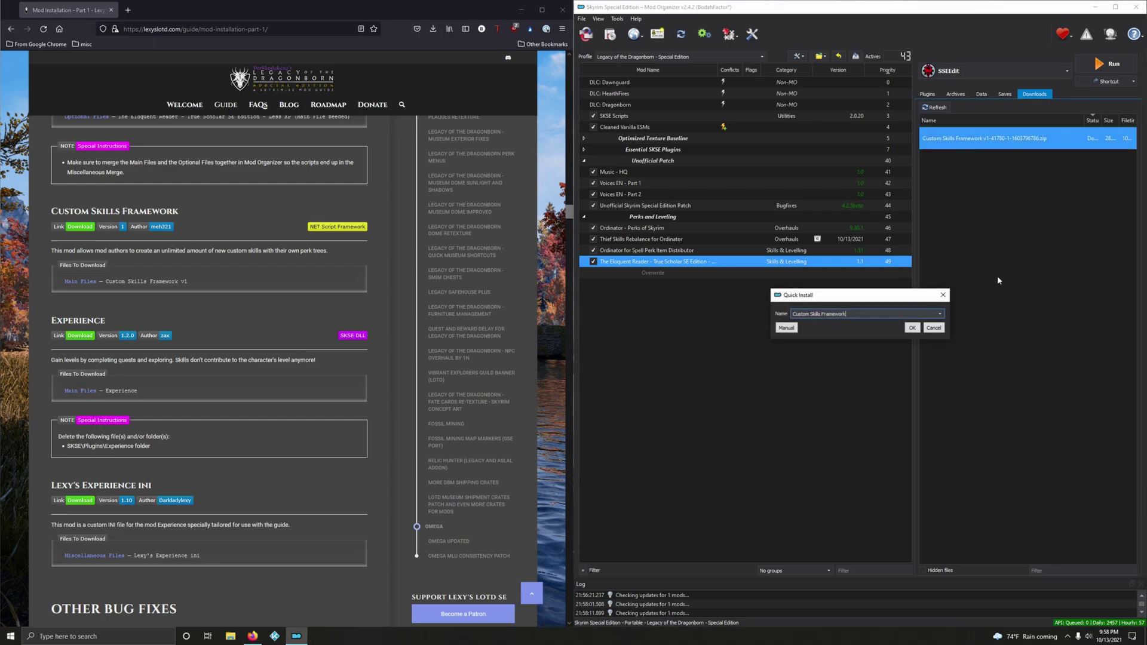
pyautogui.click(912, 328)
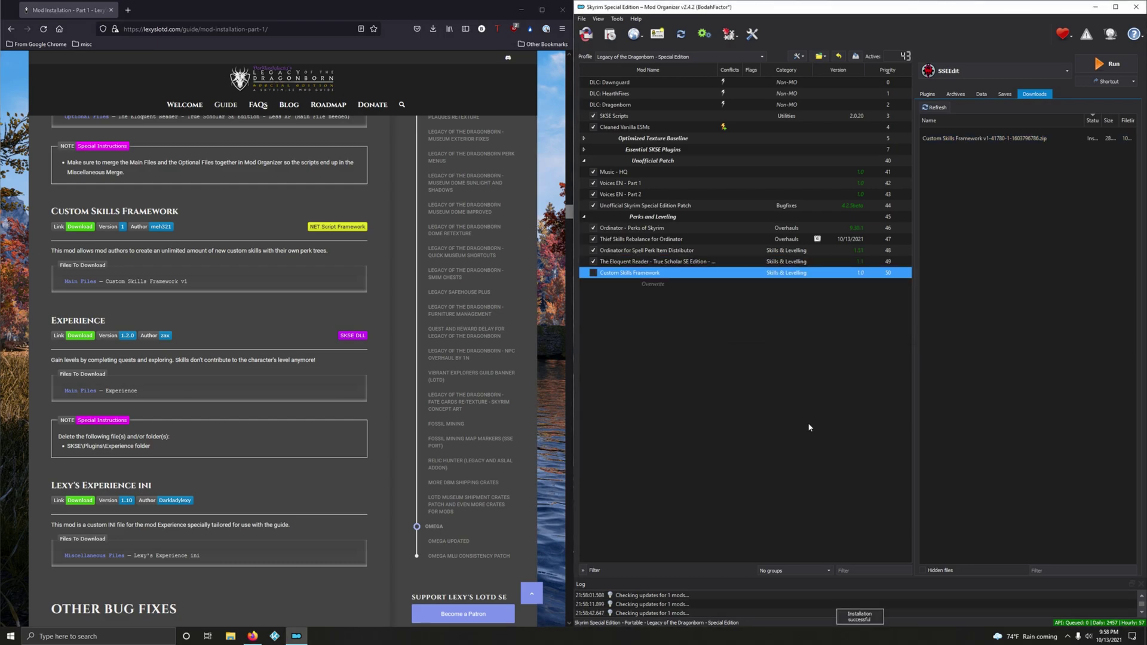
pyautogui.click(594, 273)
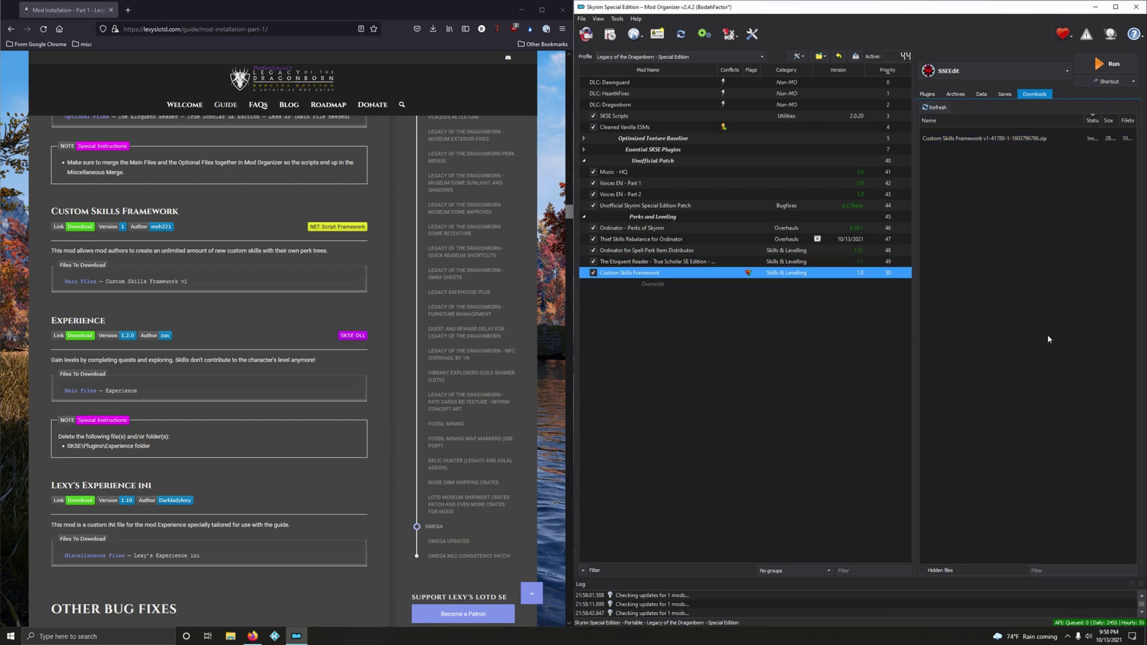
# Delete the Custom Skills Framework v1 download by moving it to the Recycle Bin.
pyautogui.rightClick(1009, 142)
pyautogui.click(1026, 205)
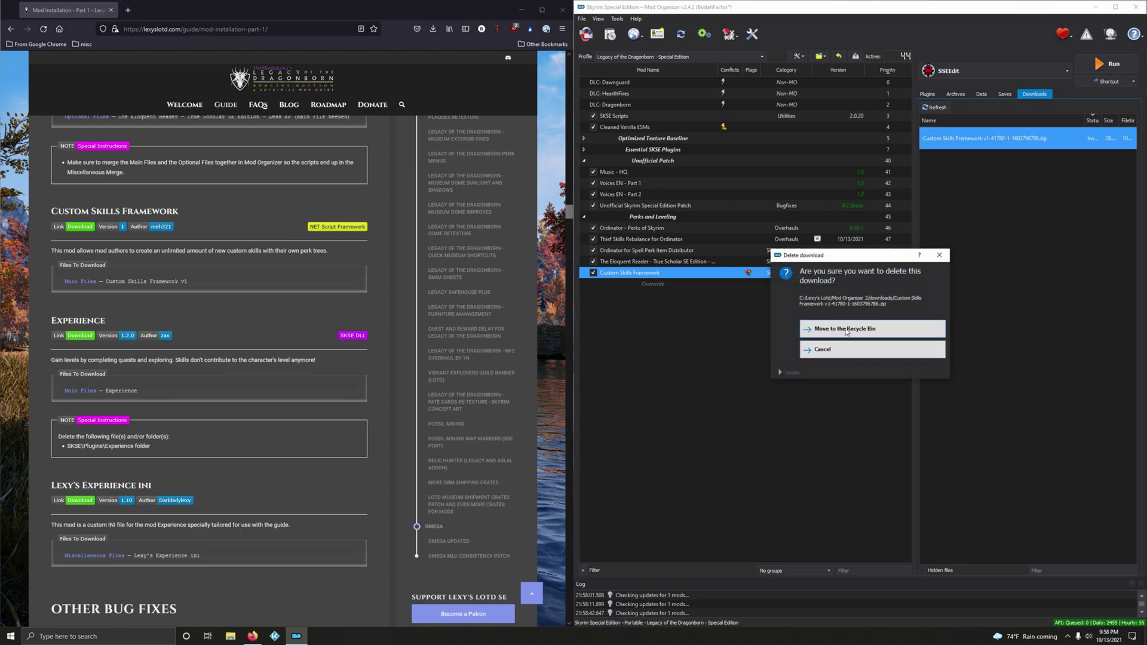
pyautogui.click(848, 331)
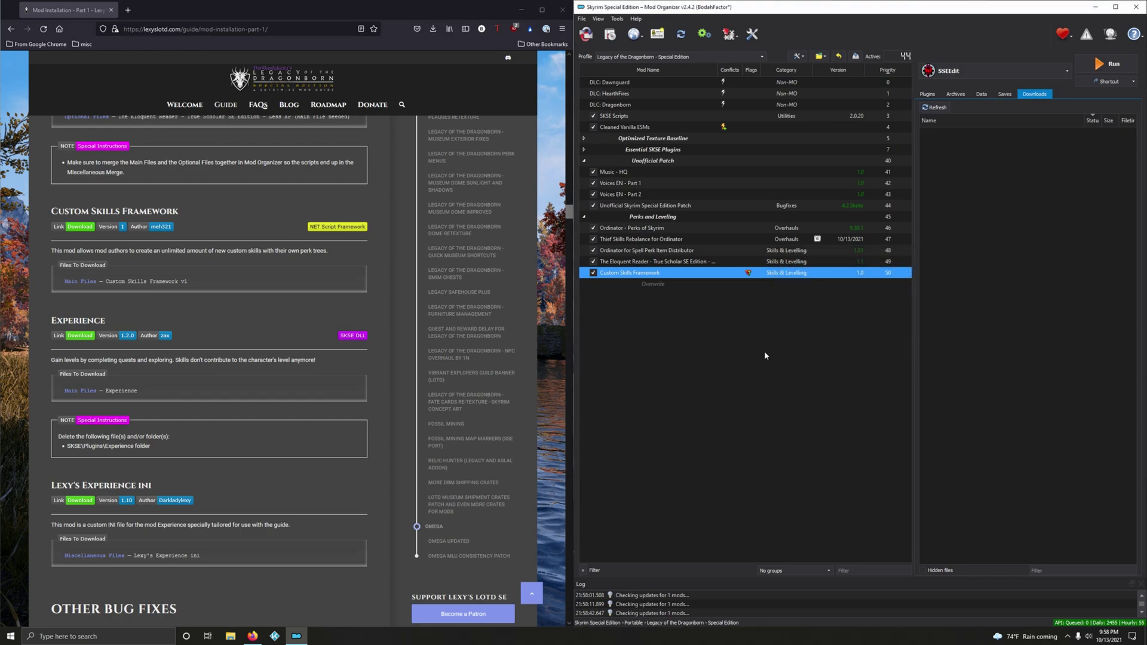
# Endorse the Custom Skills Framework mod from the mod list, check its available actions and clear the selection.
pyautogui.rightClick(655, 274)
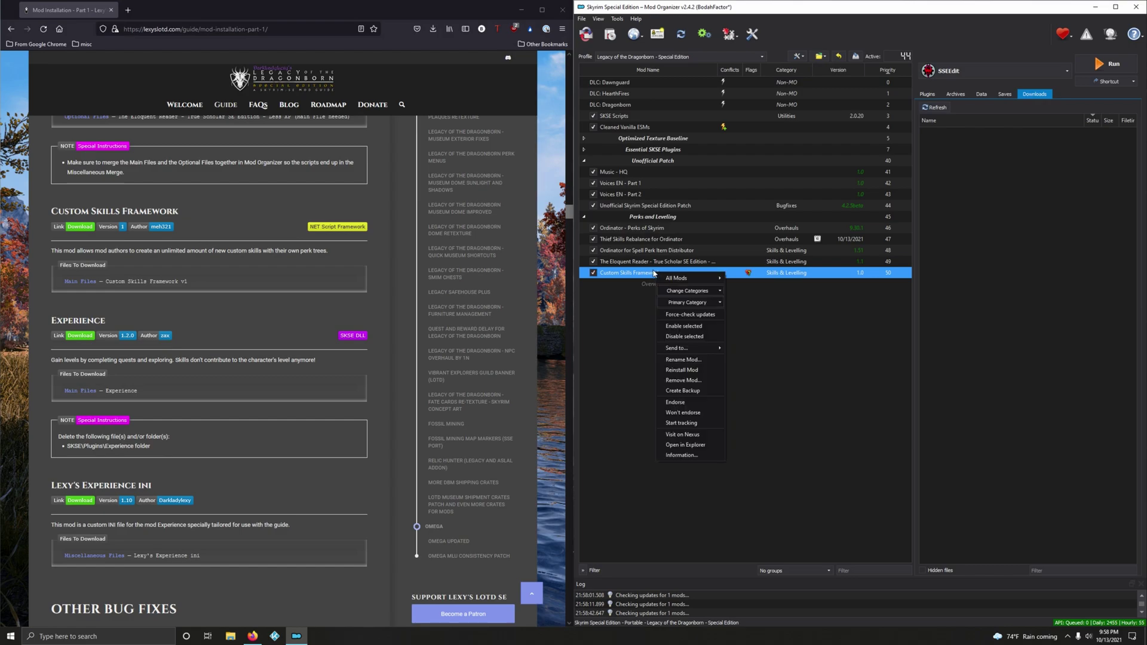
pyautogui.click(676, 401)
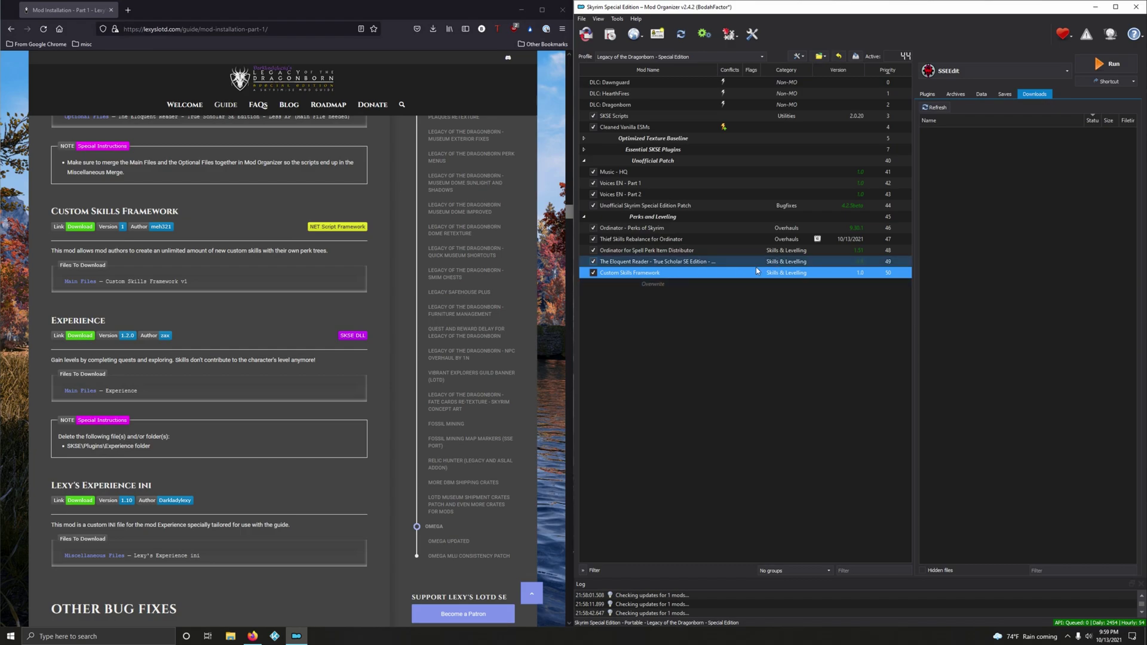
pyautogui.rightClick(675, 274)
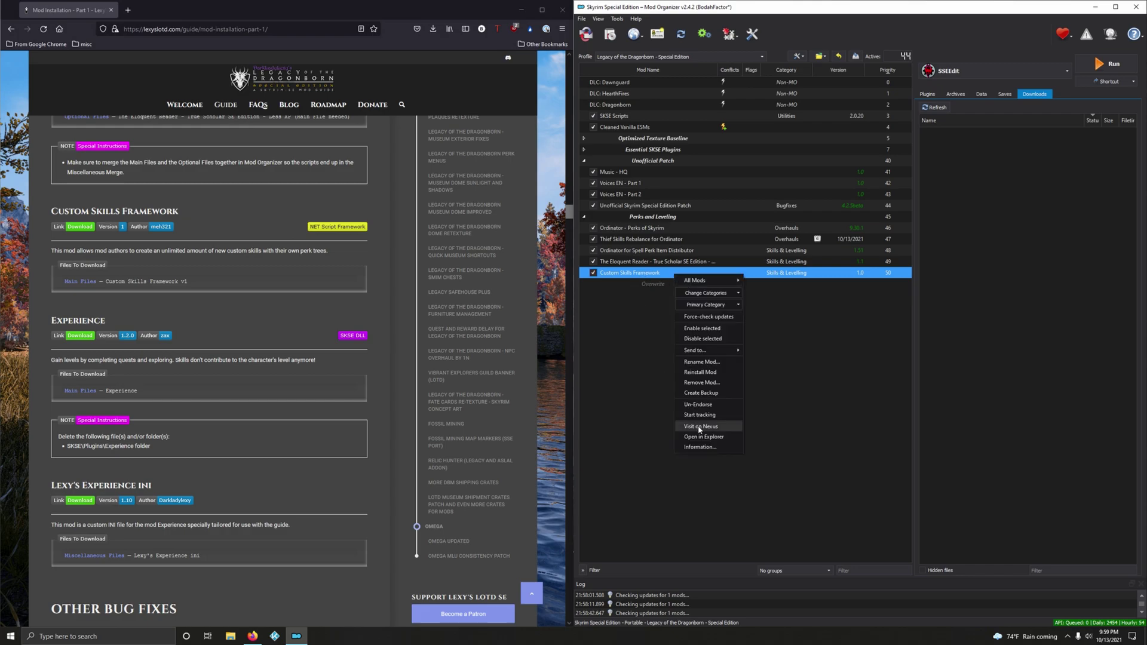
pyautogui.click(643, 365)
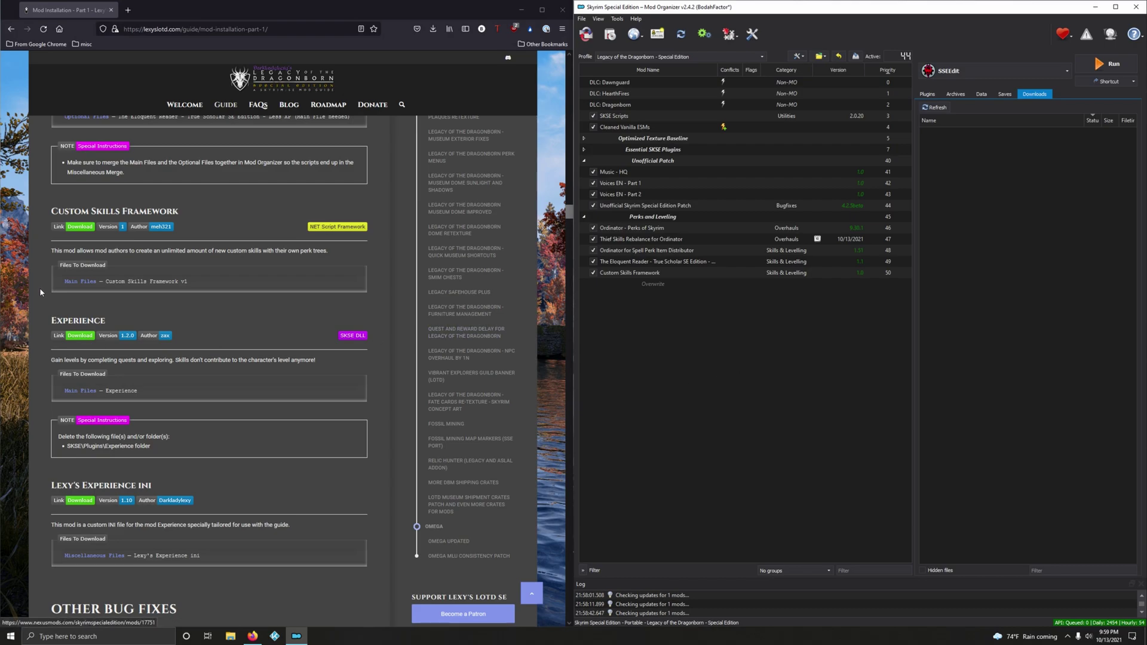
# Download the Experience 1.2.0 main file to the mod manager from its guide link and close its page.
pyautogui.scroll(-3, 284, 338)
pyautogui.scroll(-1, 284, 340)
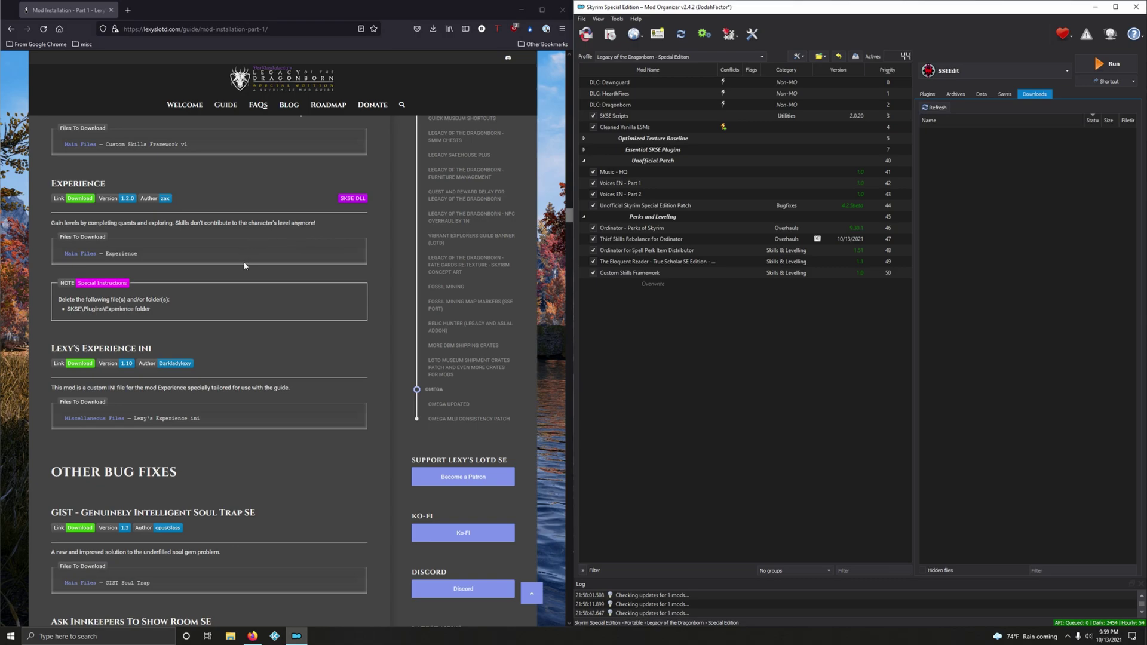
pyautogui.click(86, 201)
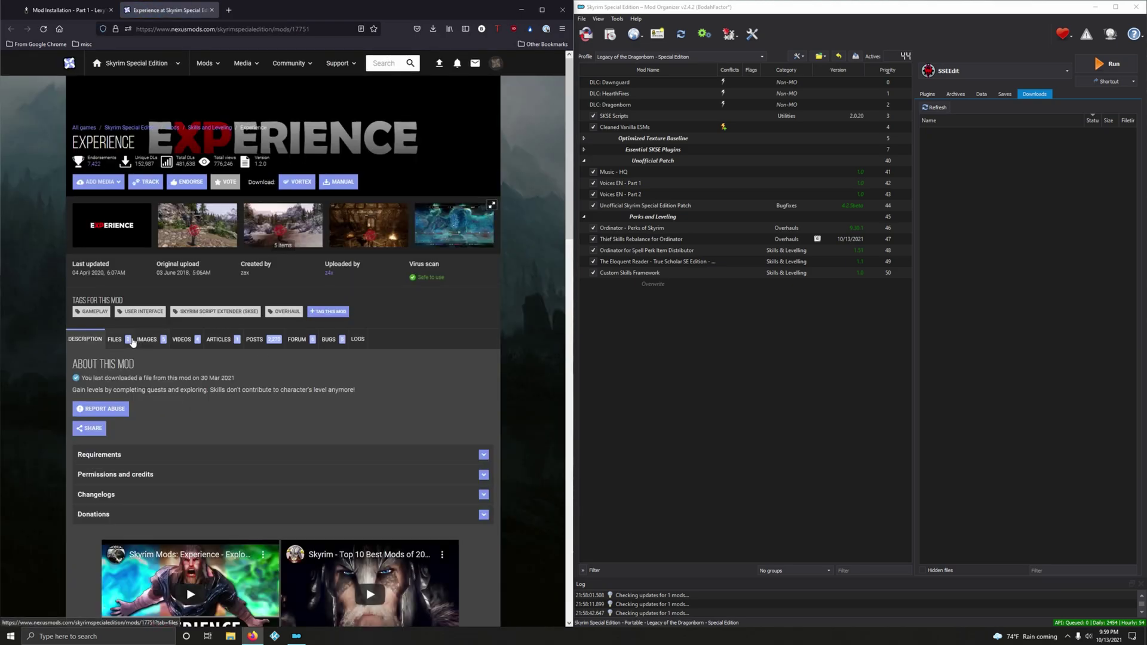
pyautogui.click(133, 341)
pyautogui.scroll(-3, 178, 261)
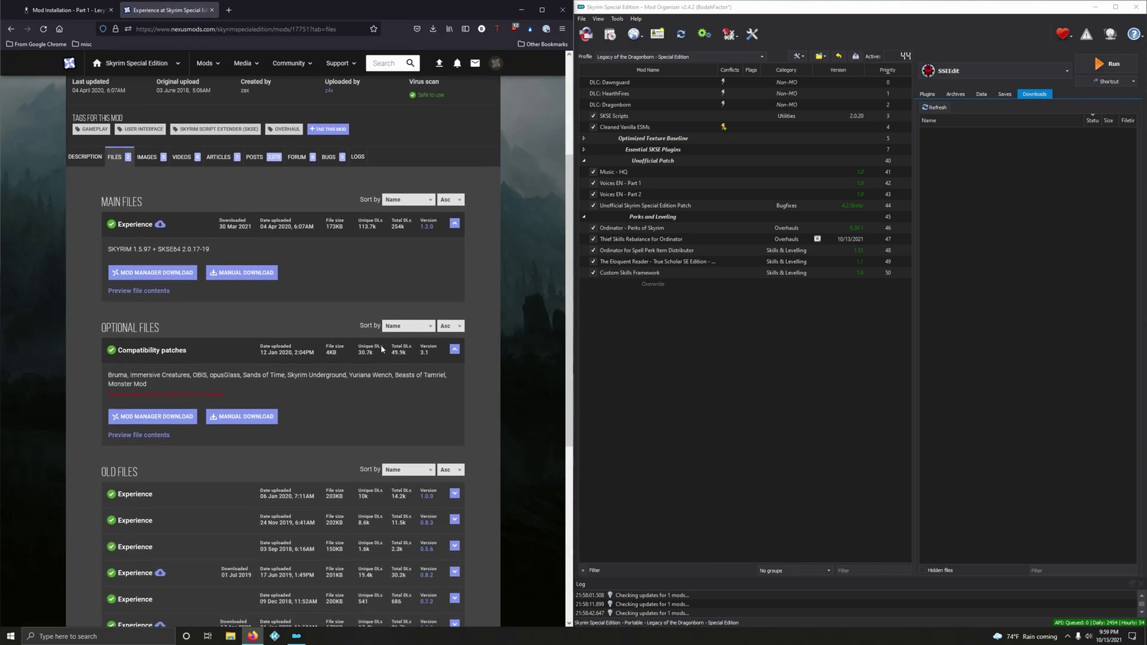
pyautogui.click(143, 271)
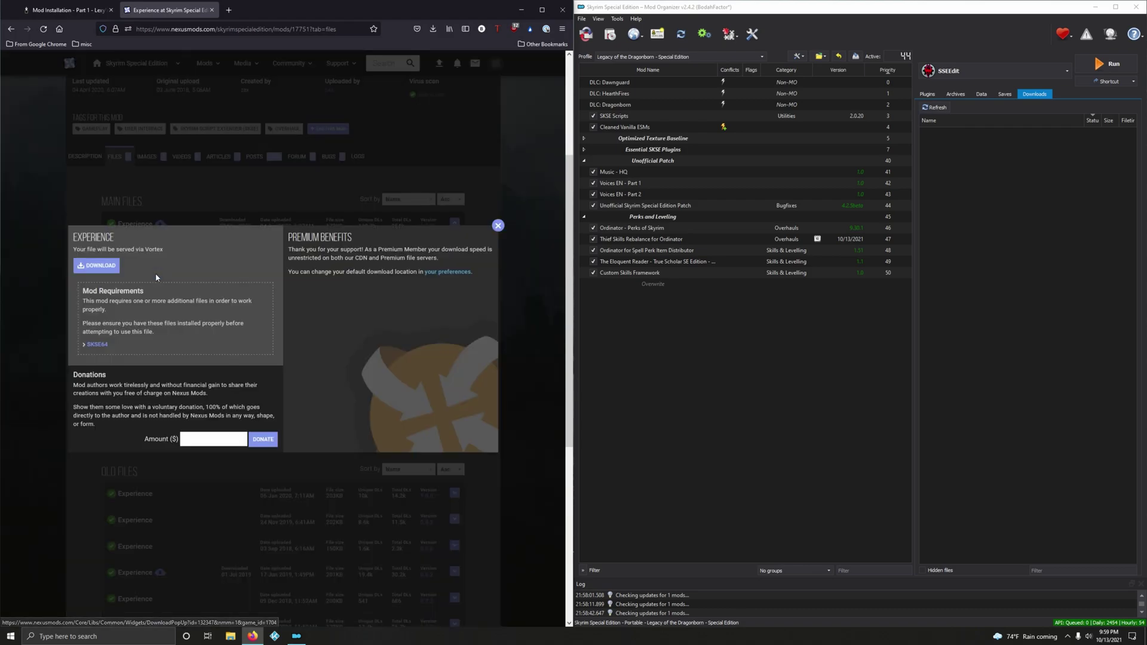
pyautogui.click(116, 267)
pyautogui.click(497, 226)
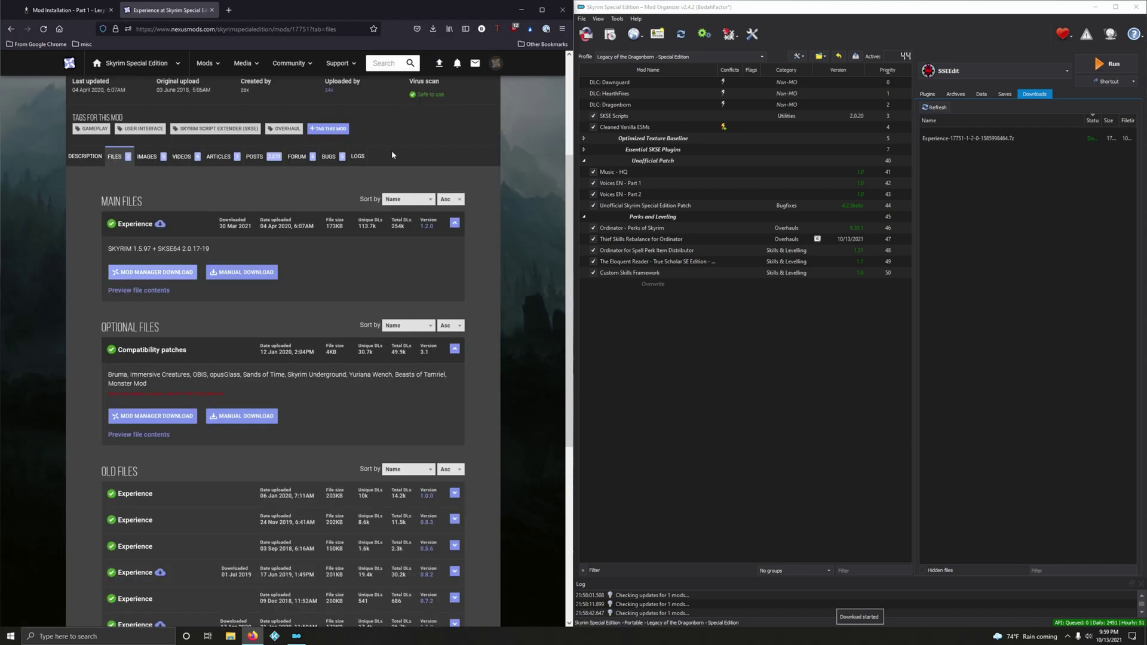
pyautogui.click(212, 10)
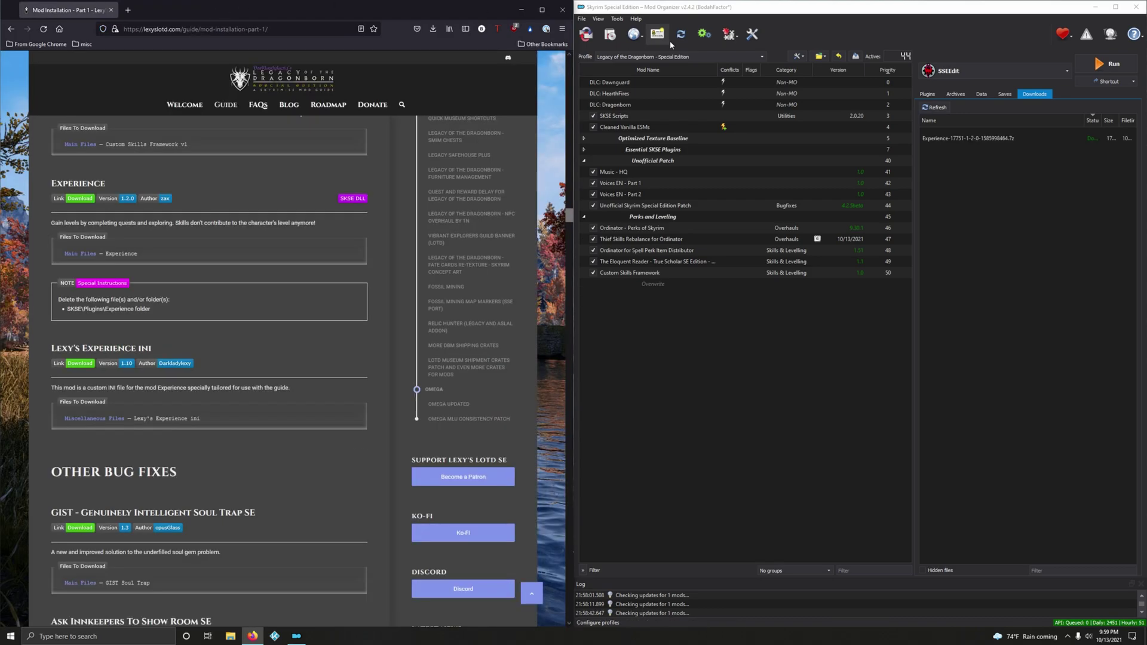
# Install the downloaded Experience archive under its suggested name.
pyautogui.click(956, 142)
pyautogui.doubleClick(955, 143)
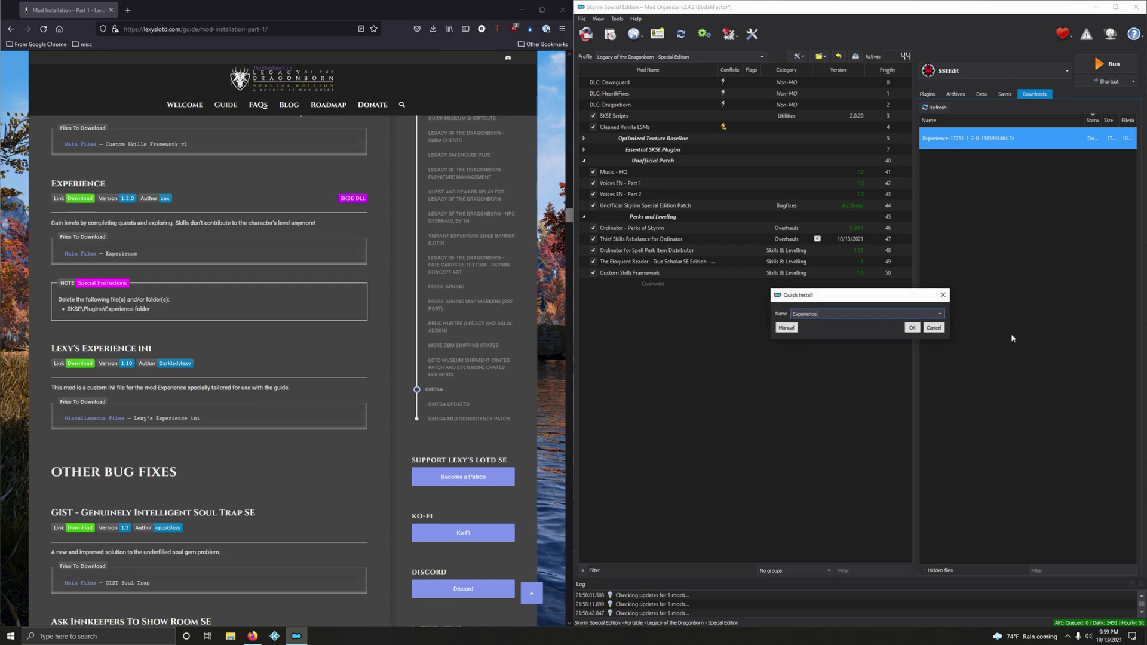
pyautogui.click(911, 328)
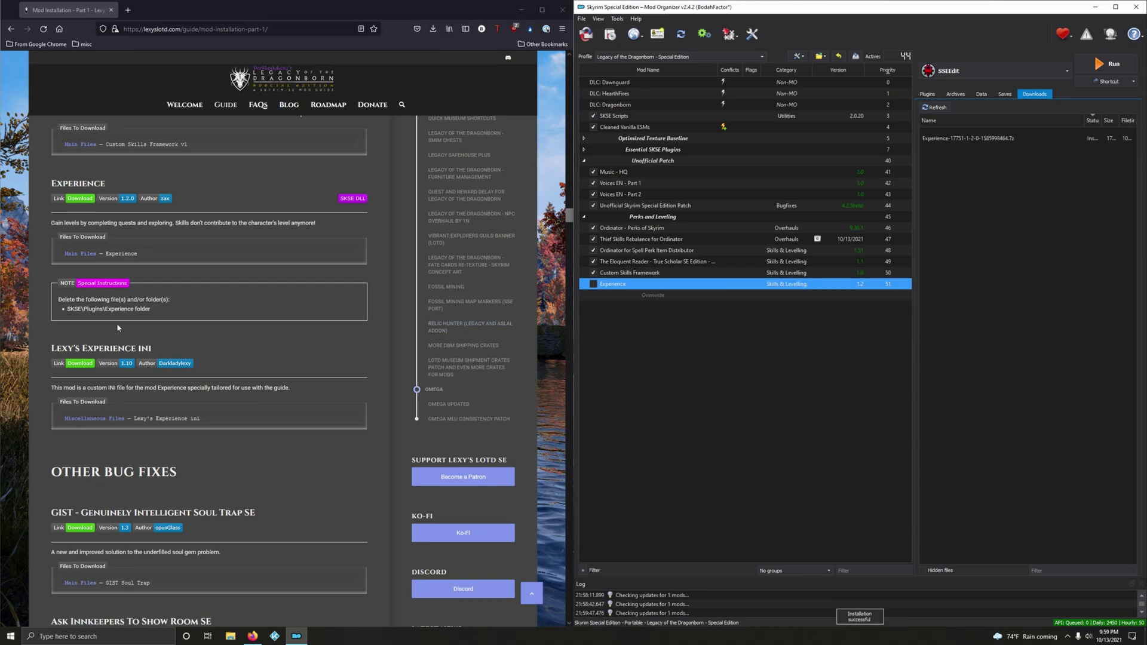
# Delete the Experience folder inside the Experience mod's SKSE\Plugins directory and enable the mod in the mod list.
pyautogui.rightClick(613, 286)
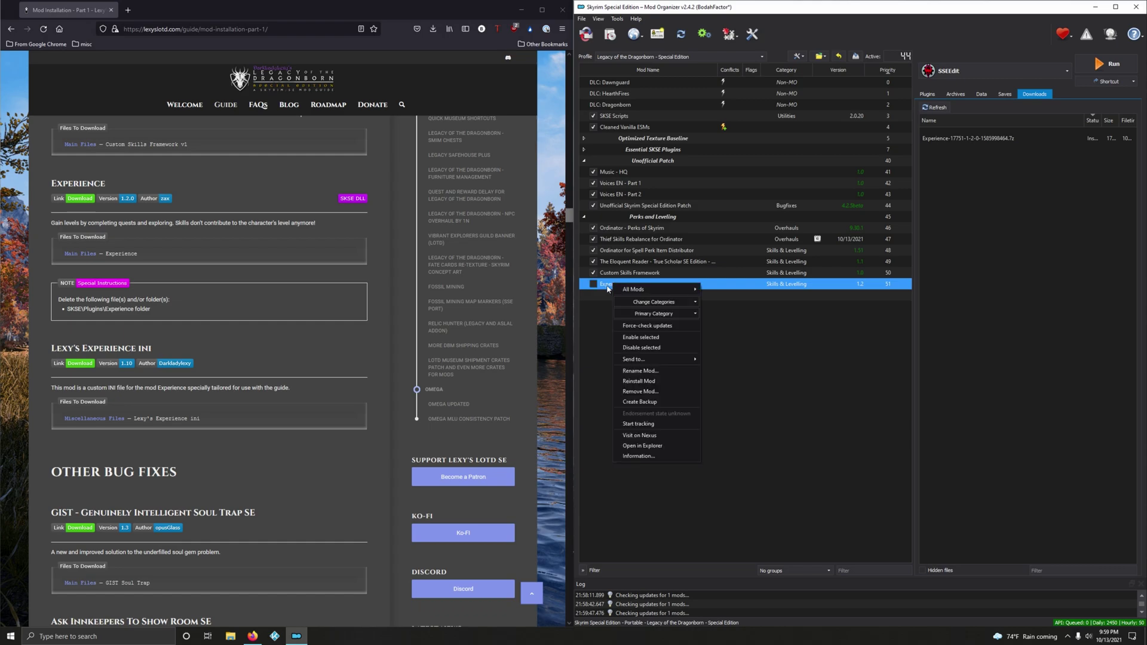
pyautogui.click(632, 446)
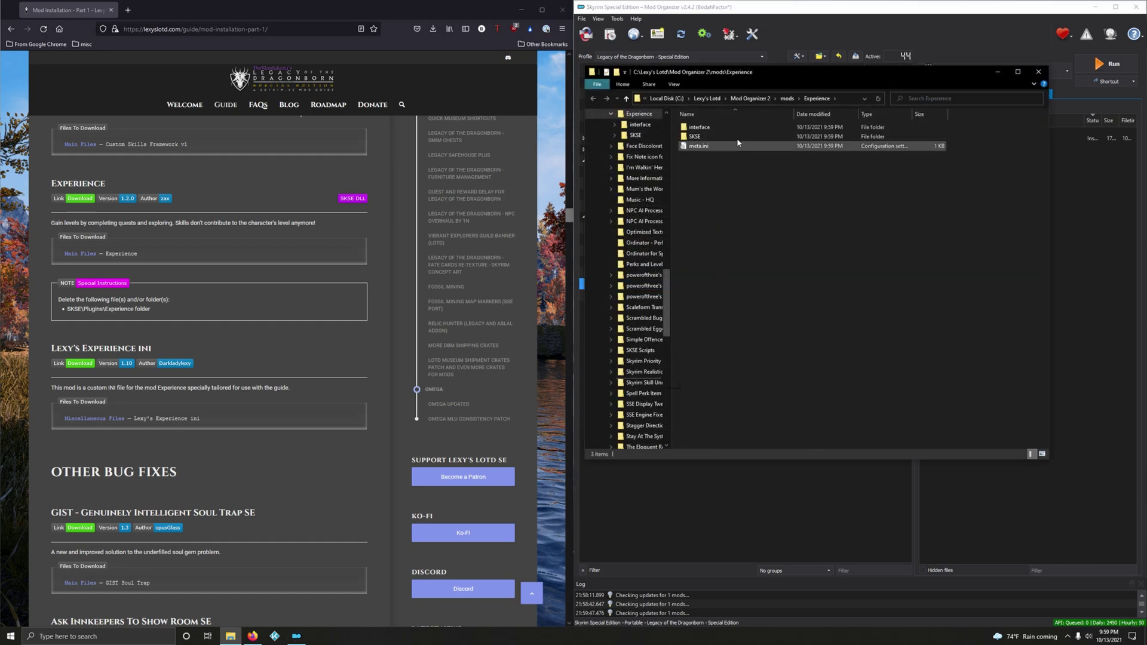
pyautogui.doubleClick(698, 137)
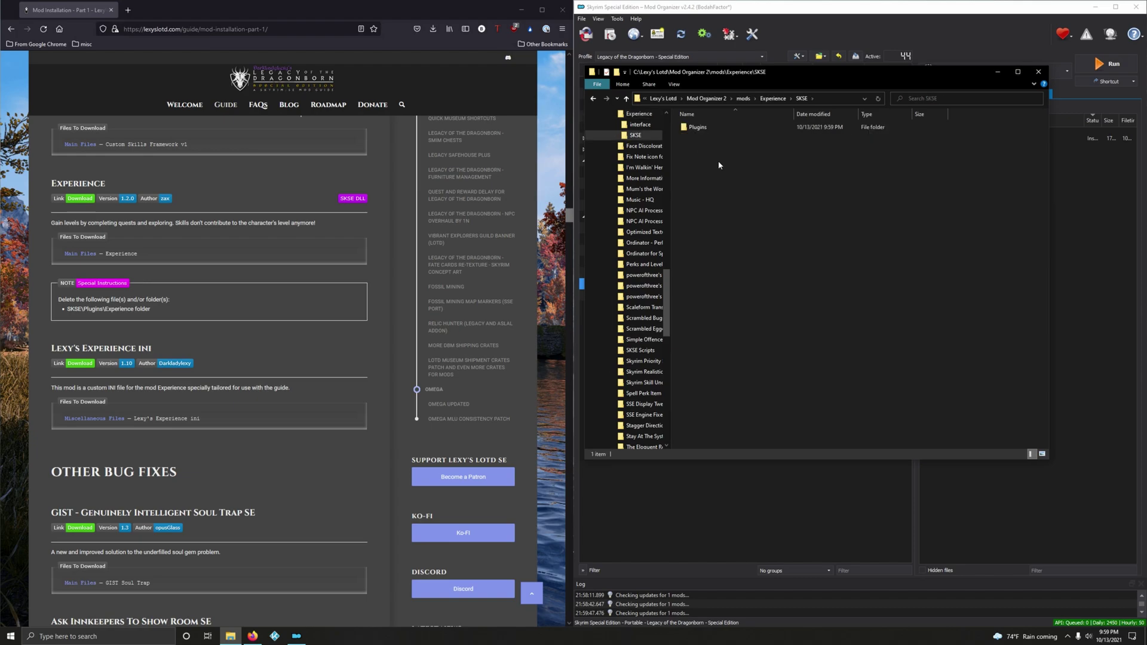
pyautogui.doubleClick(710, 128)
pyautogui.click(708, 127)
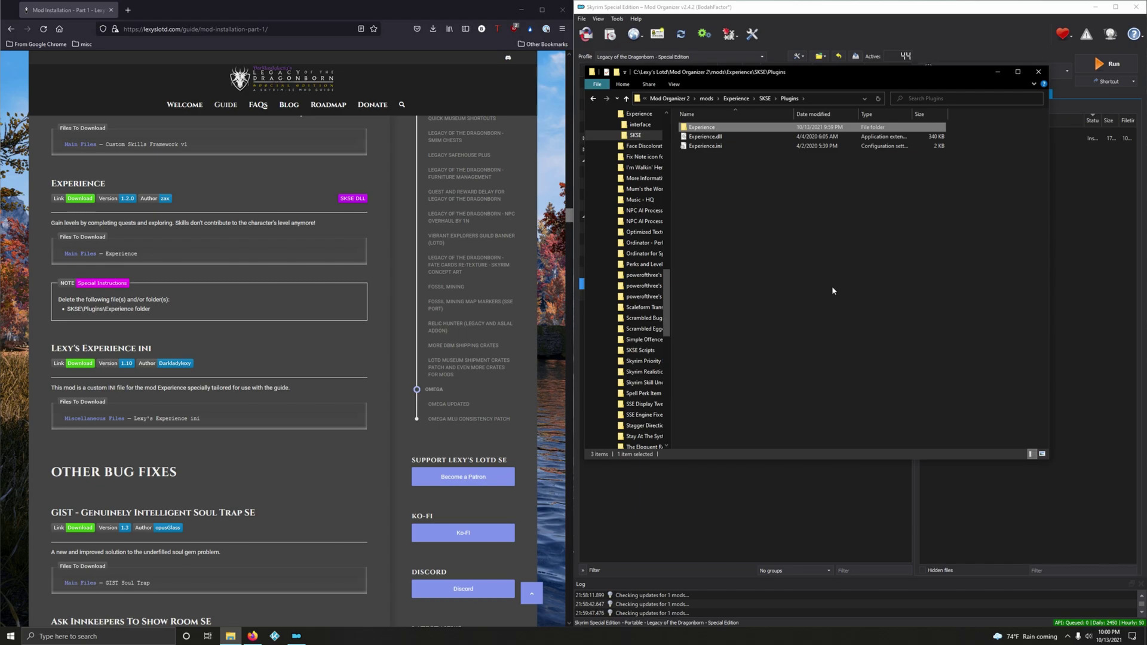
pyautogui.press('Delete')
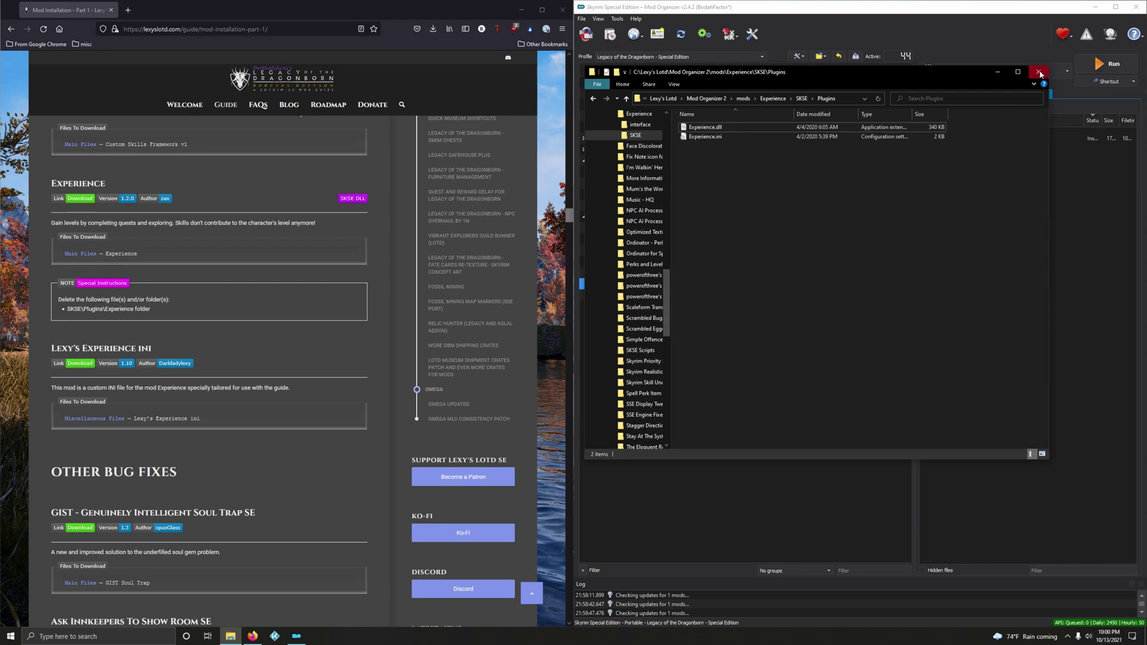
pyautogui.click(1038, 72)
pyautogui.click(593, 284)
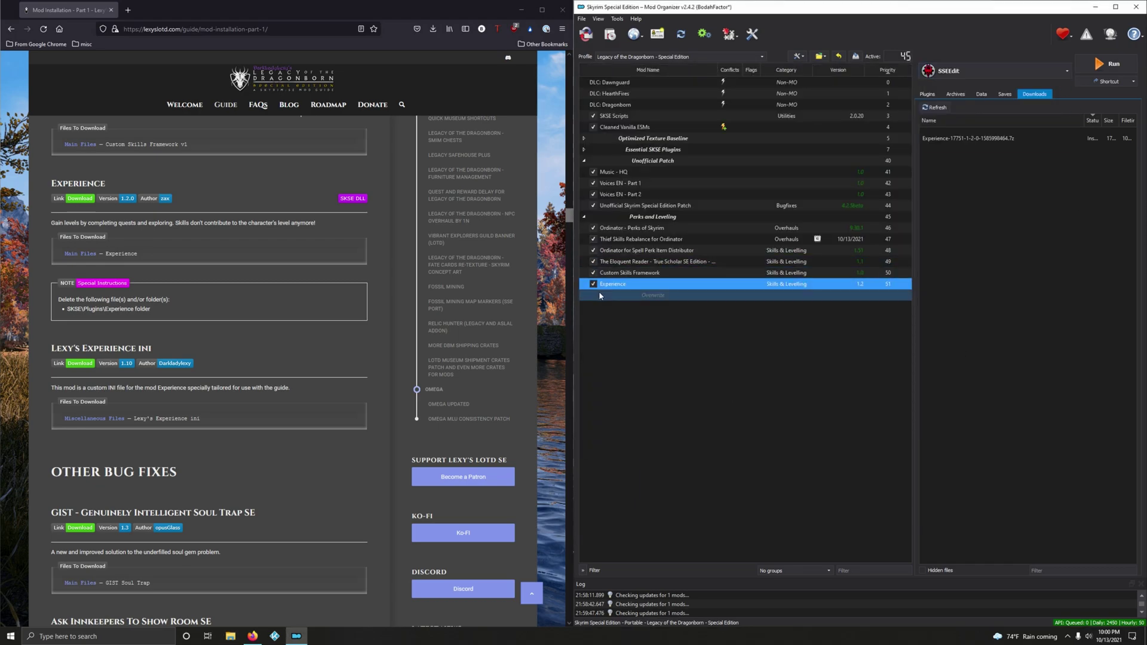
# Download the miscellaneous file Lexy's Experience ini to the mod manager from its guide link and close its page.
pyautogui.scroll(-1, 293, 353)
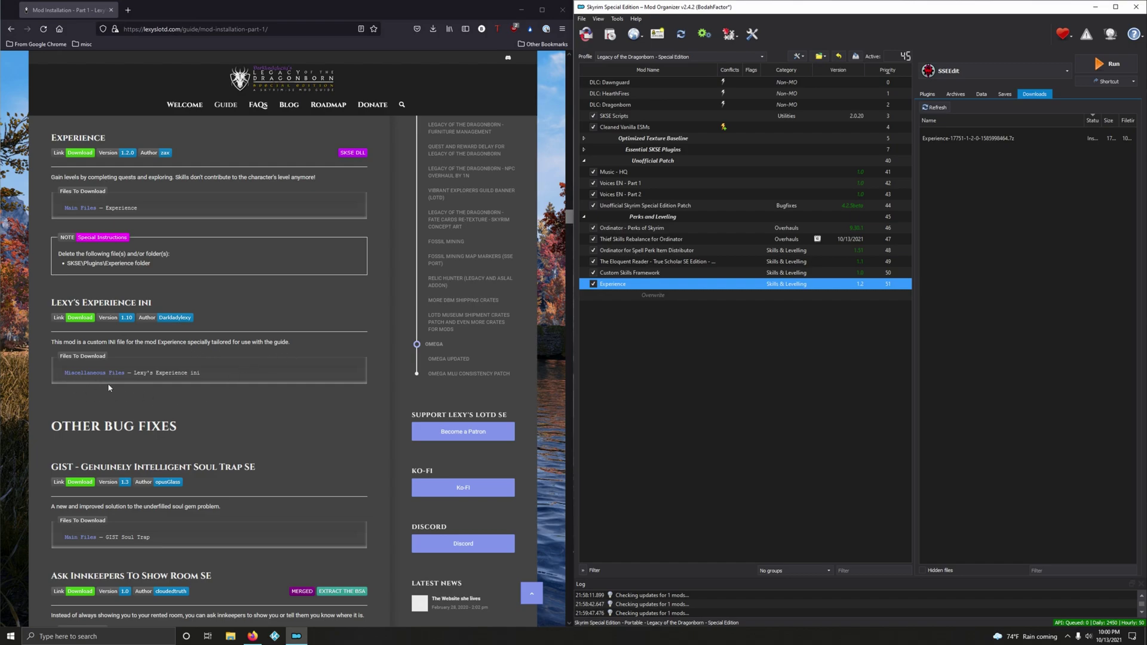
pyautogui.click(78, 318)
pyautogui.click(114, 338)
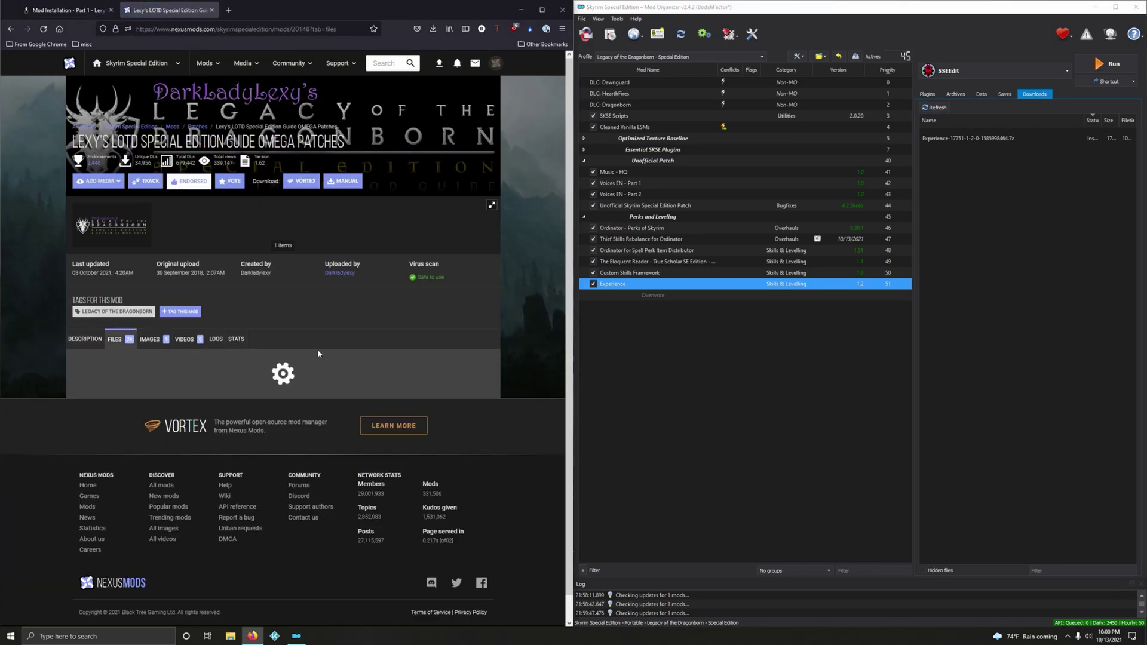
pyautogui.scroll(-1, 325, 346)
pyautogui.scroll(-10, 325, 346)
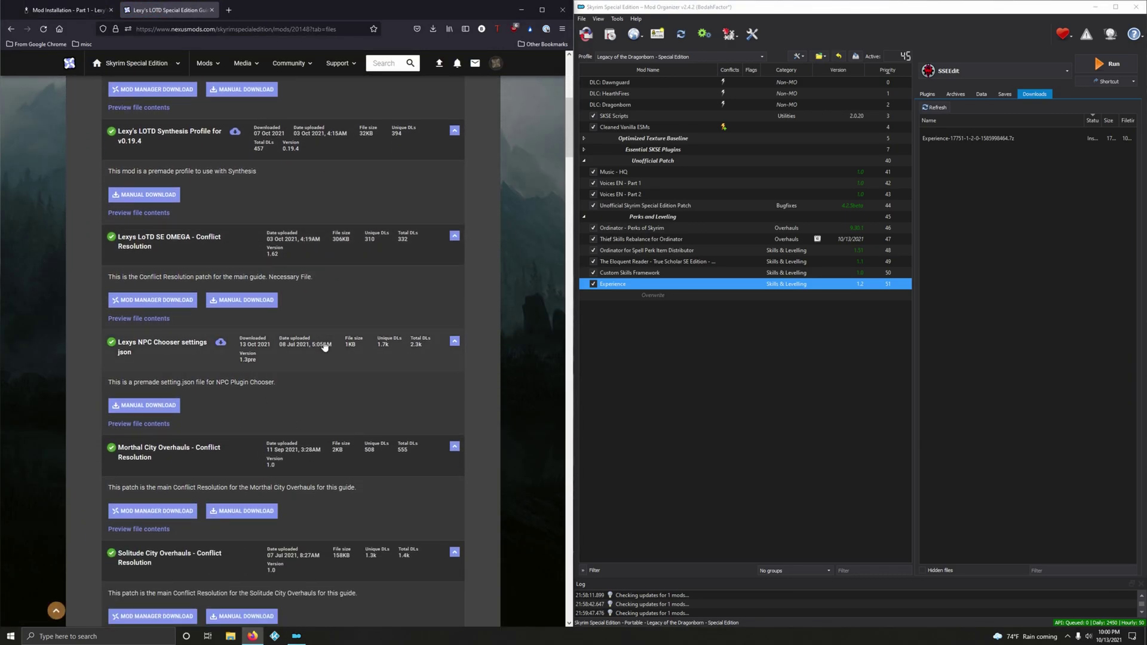
pyautogui.scroll(-4, 321, 345)
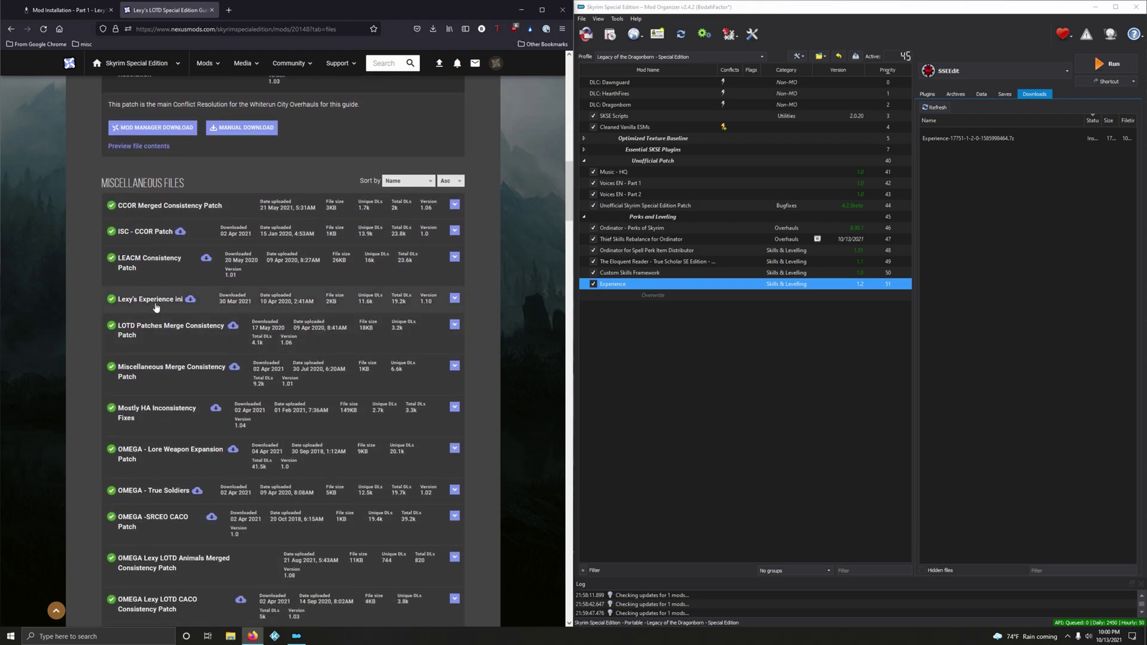
pyautogui.click(158, 304)
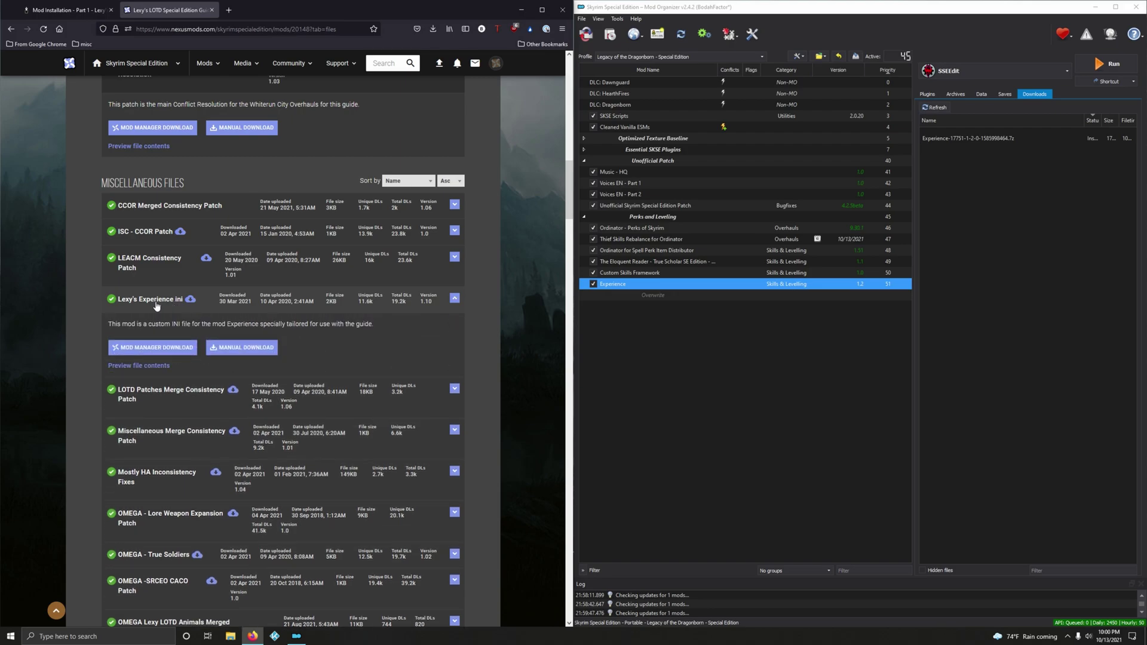
pyautogui.click(154, 348)
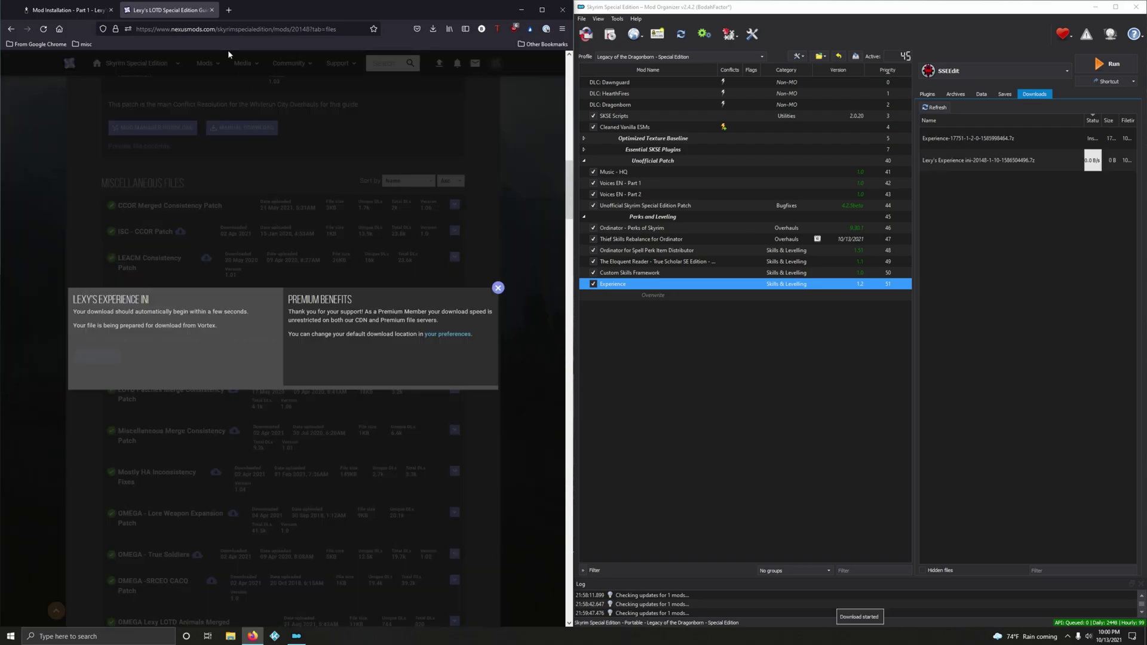
pyautogui.click(213, 13)
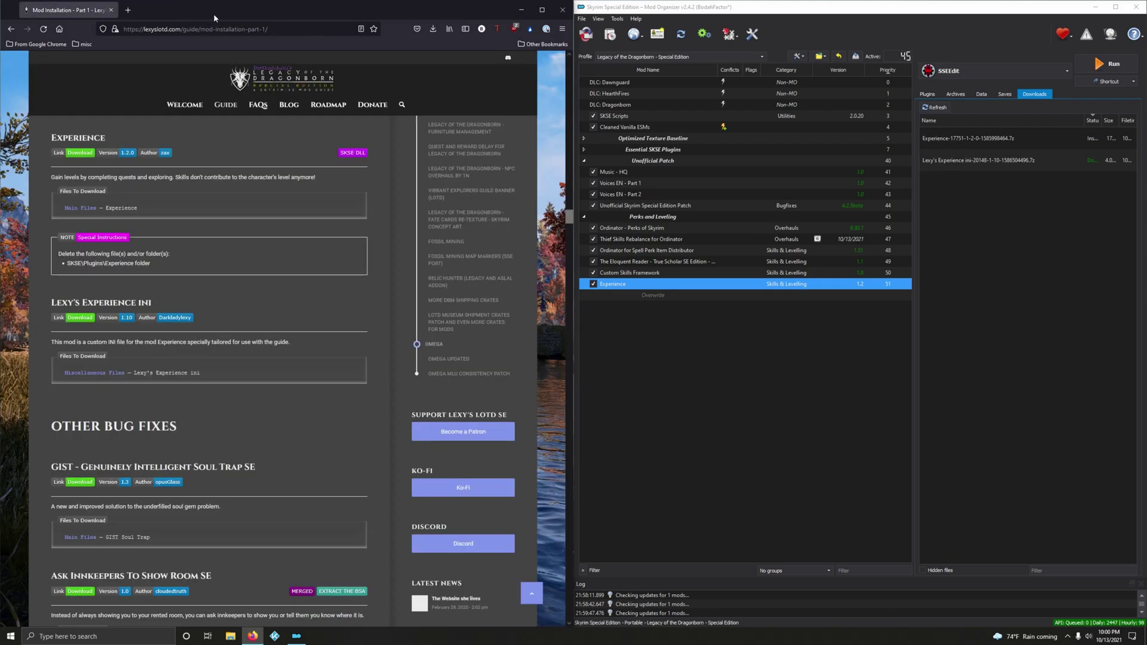
# Install the Lexy's Experience ini archive, choosing Lexy's Experience ini as the mod name.
pyautogui.doubleClick(978, 163)
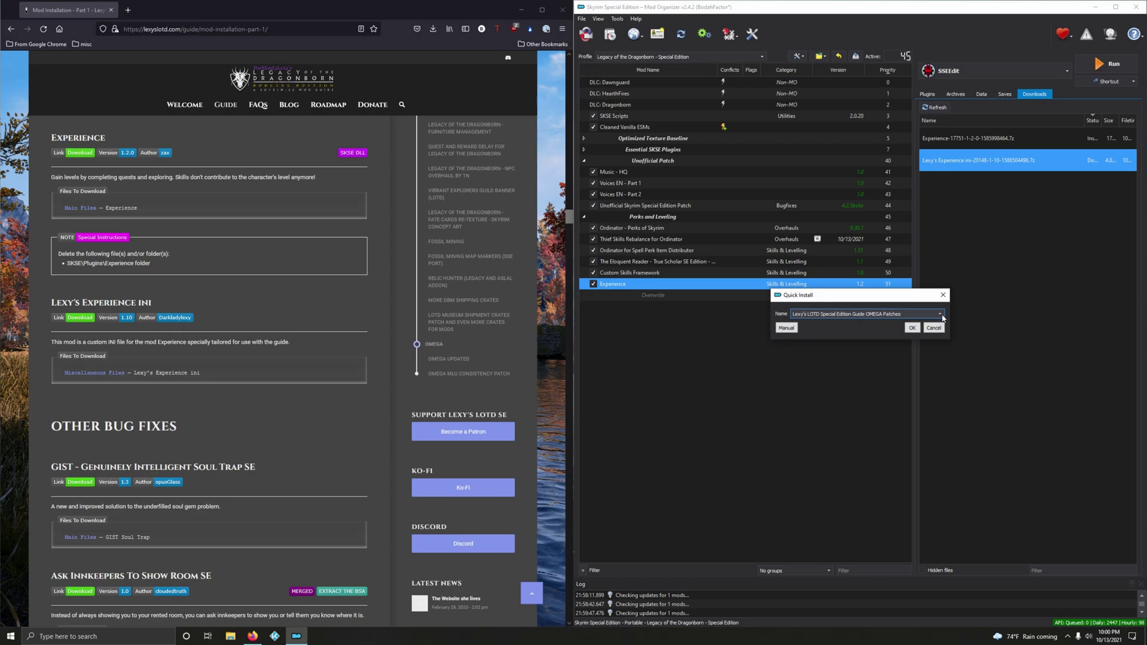
pyautogui.click(940, 313)
pyautogui.click(882, 321)
pyautogui.click(910, 329)
# Enable Lexy's Experience ini in the mod list and endorse it.
pyautogui.click(593, 295)
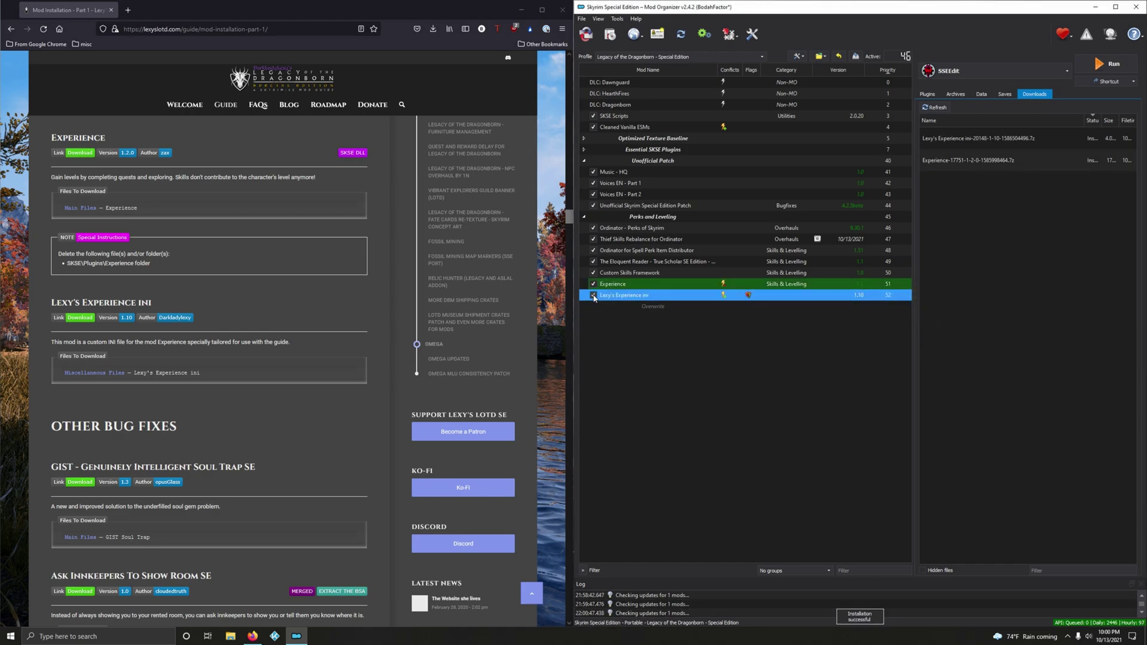
pyautogui.rightClick(741, 296)
pyautogui.click(753, 430)
# Delete all installed archives, Experience and Lexy's Experience ini, from the downloads list.
pyautogui.rightClick(995, 159)
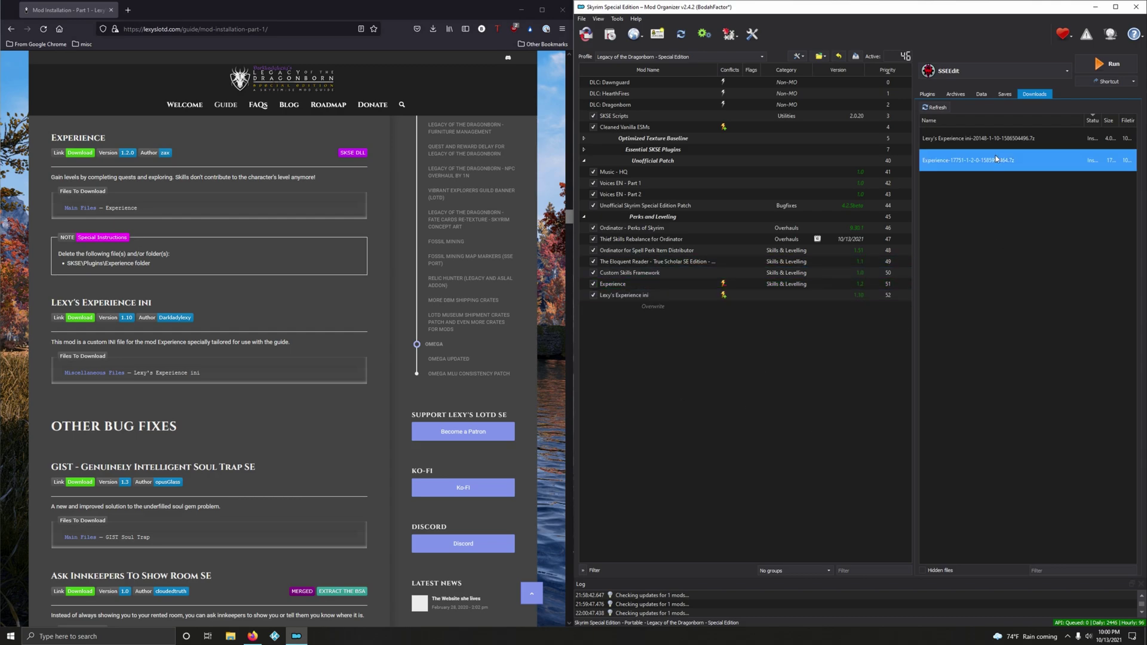
pyautogui.click(1009, 246)
pyautogui.click(637, 328)
# Review the guide's Perks and Leveling section against the installed mods and go on to Other Bug Fixes.
pyautogui.scroll(7, 313, 377)
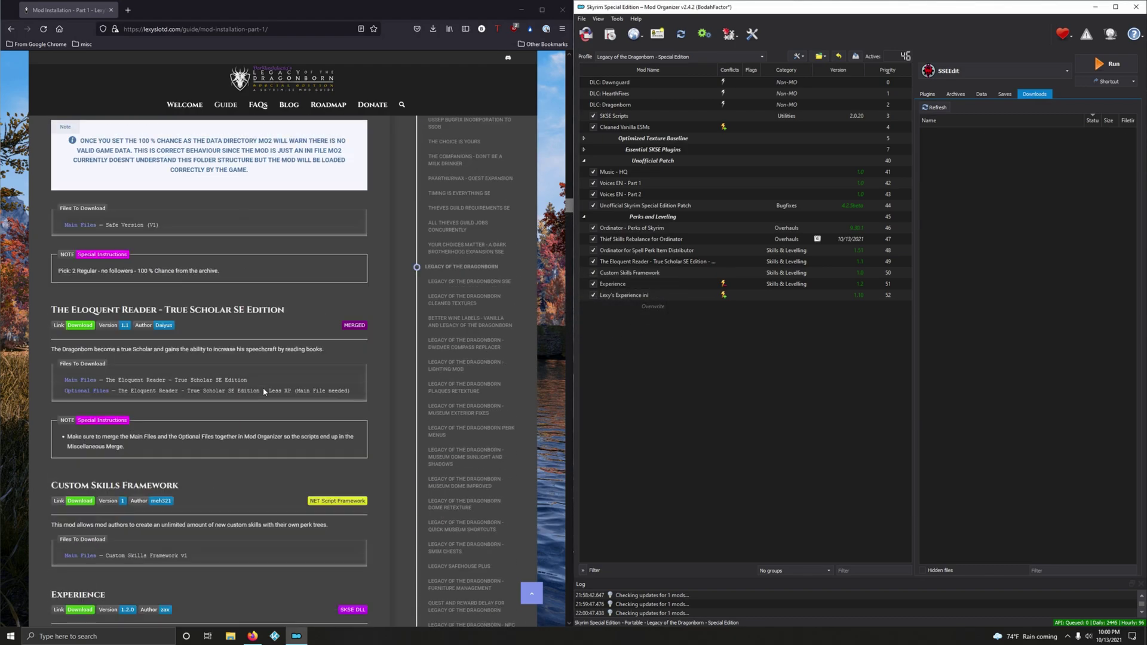
pyautogui.scroll(4, 221, 388)
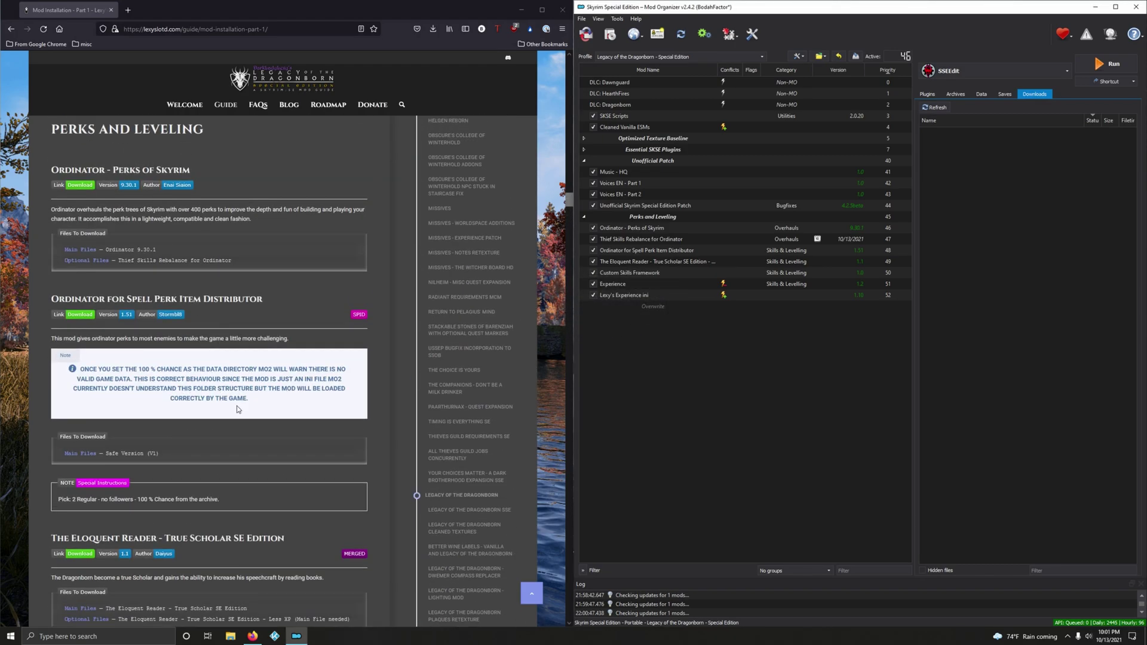
pyautogui.scroll(-14, 237, 406)
pyautogui.scroll(-3, 241, 406)
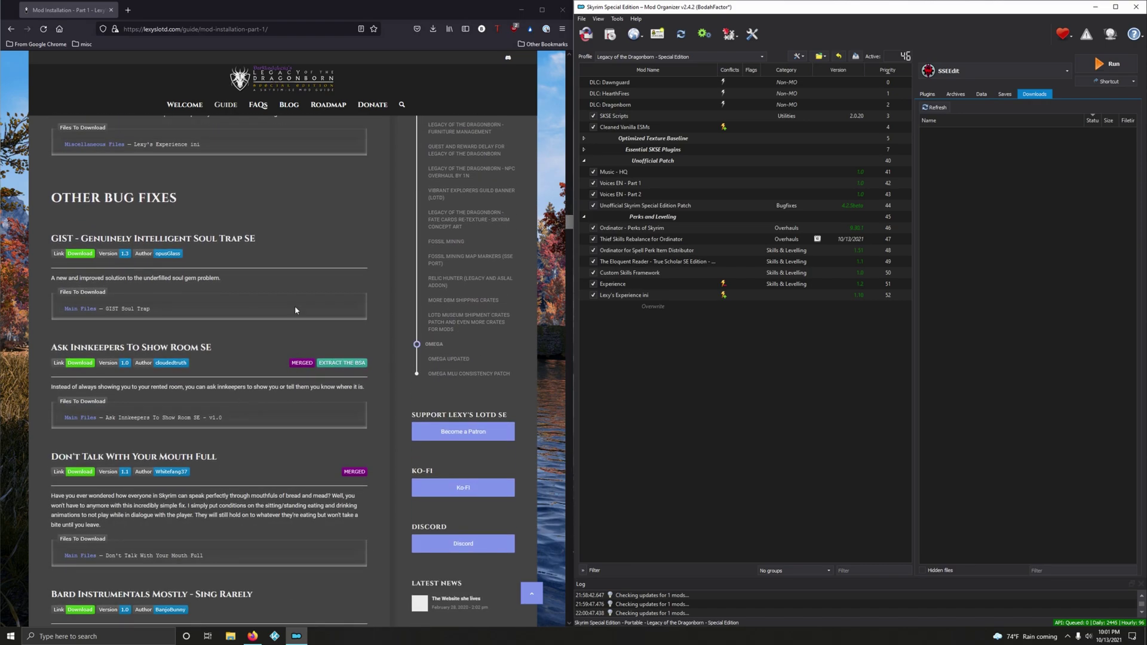